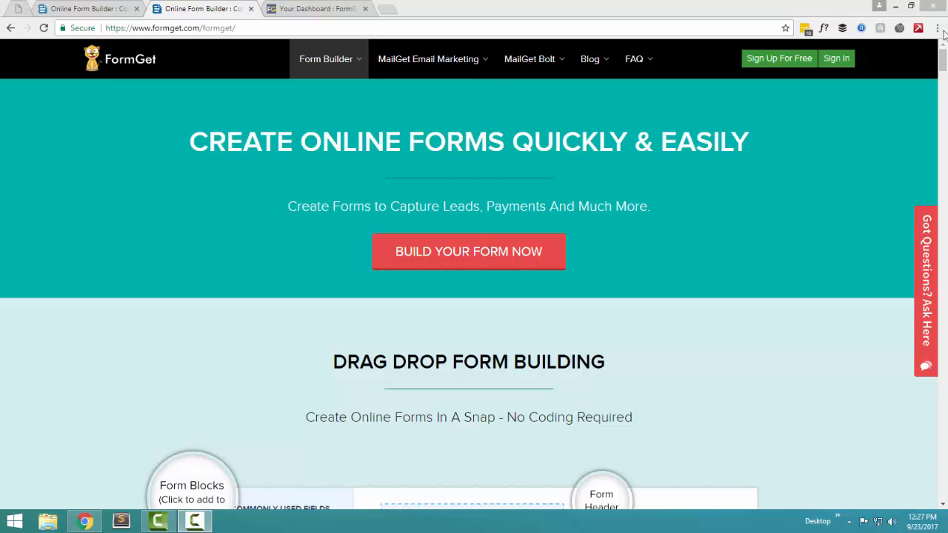
Step: Scroll past the drag-and-drop demo to the Contact Us form on the Eiffel Tower background
left_click_drag(944, 59, 944, 71)
scroll(634, 238, "down", 1)
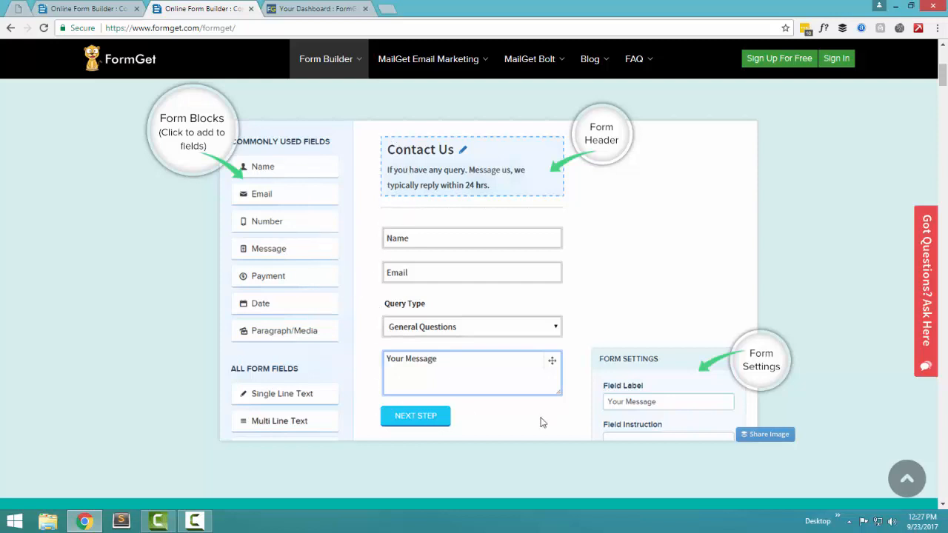
scroll(943, 75, "down", 1)
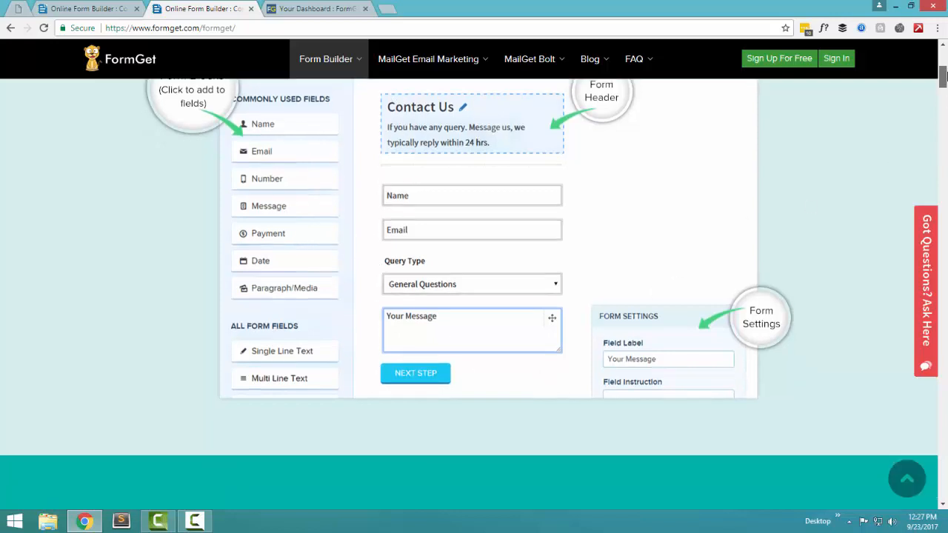
left_click_drag(943, 75, 943, 97)
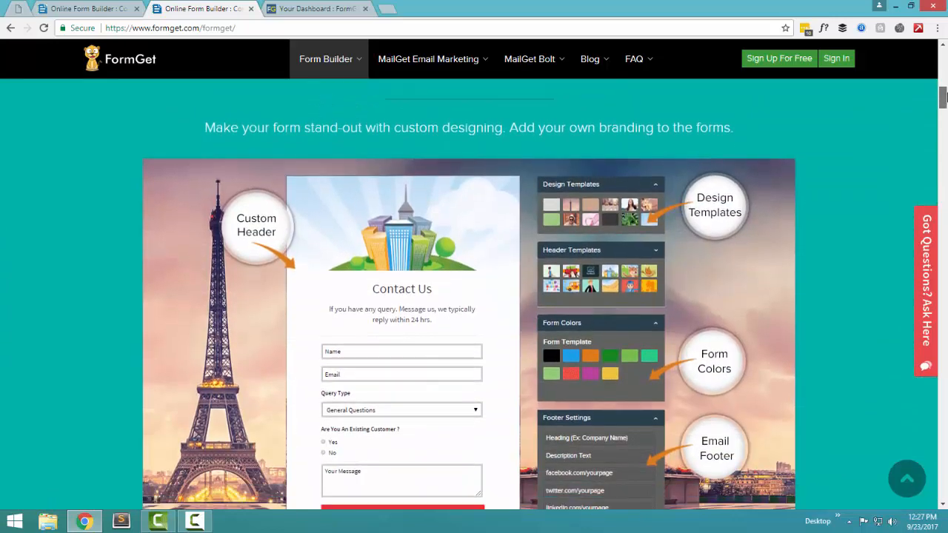
scroll(625, 211, "down", 1)
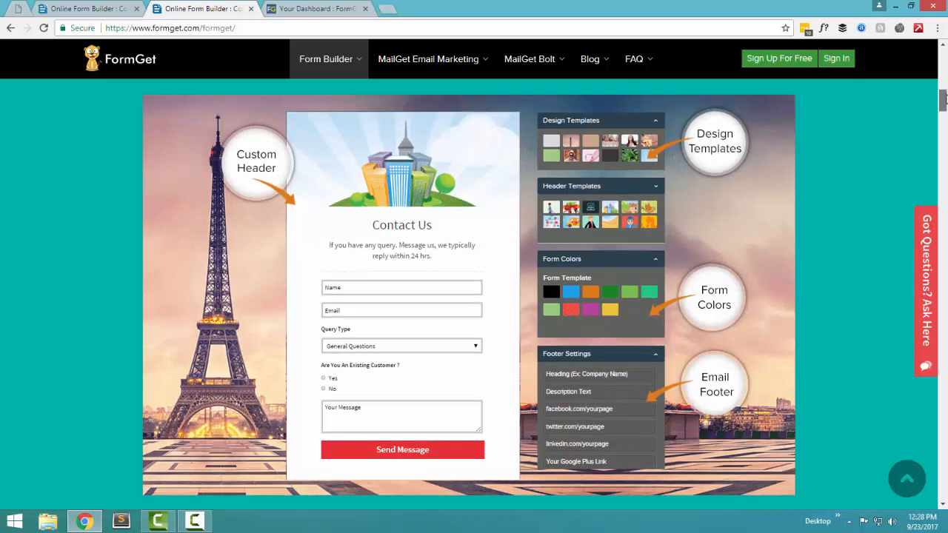
Step: Drag the scrollbar down to the website-embed, form-link and sliding-widget sharing examples
left_click_drag(945, 96, 945, 99)
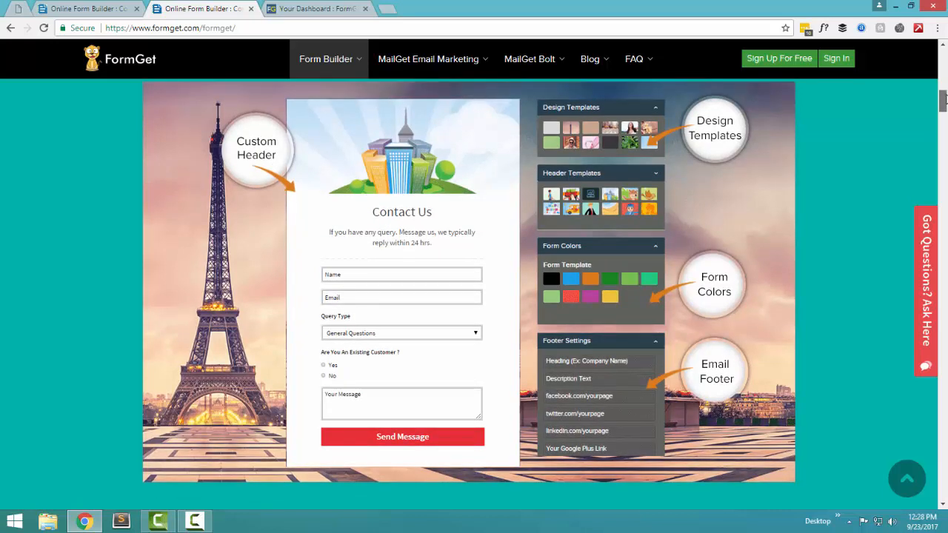
mouse_move(945, 98)
left_mouse_down()
mouse_move(945, 114)
mouse_move(945, 98)
left_mouse_up()
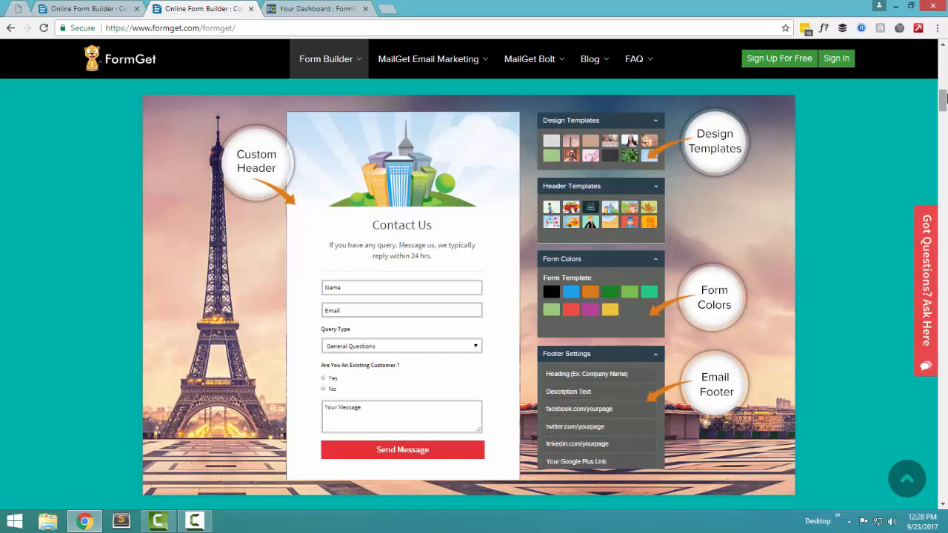
left_click_drag(946, 99, 947, 121)
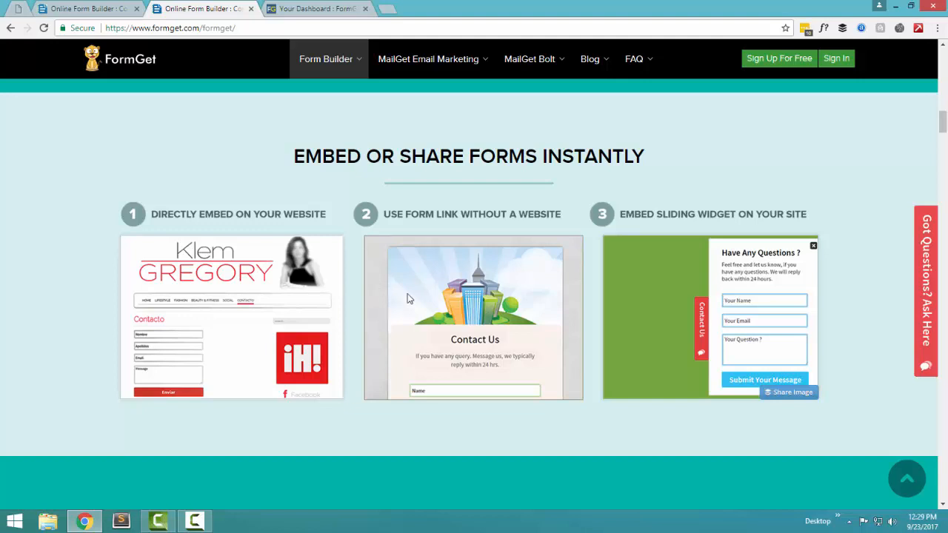
Step: Open the 'Got Questions? Ask Here' panel and close it again
mouse_move(943, 124)
left_mouse_down()
mouse_move(945, 146)
mouse_move(945, 127)
left_mouse_up()
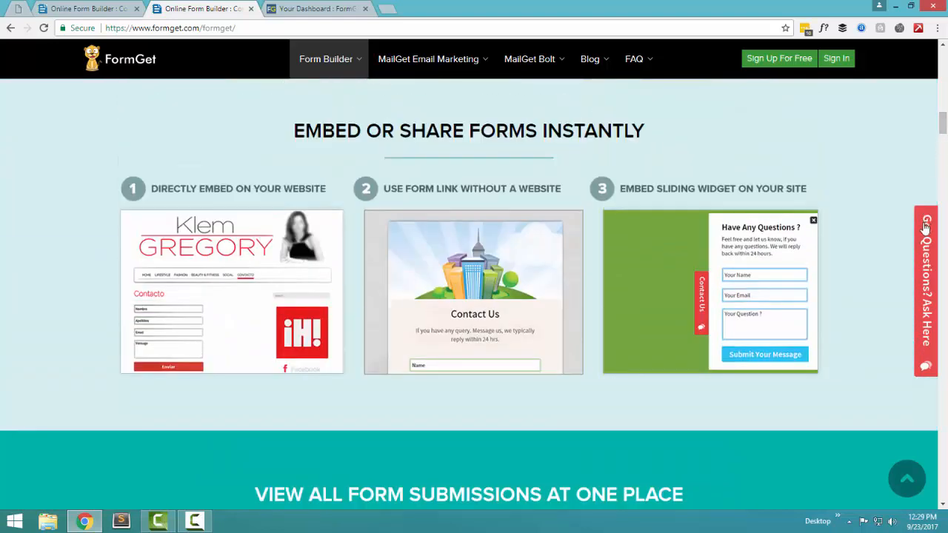
left_click(918, 265)
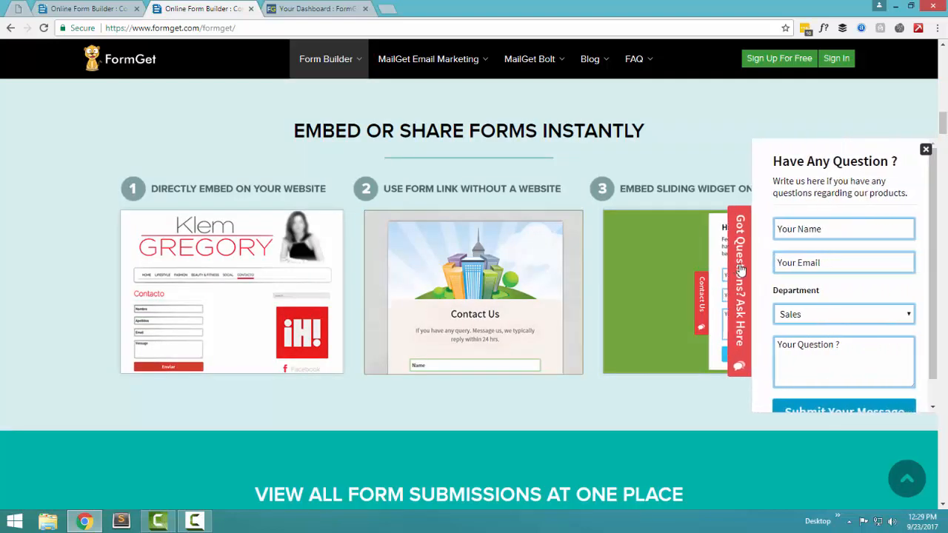
left_click(740, 270)
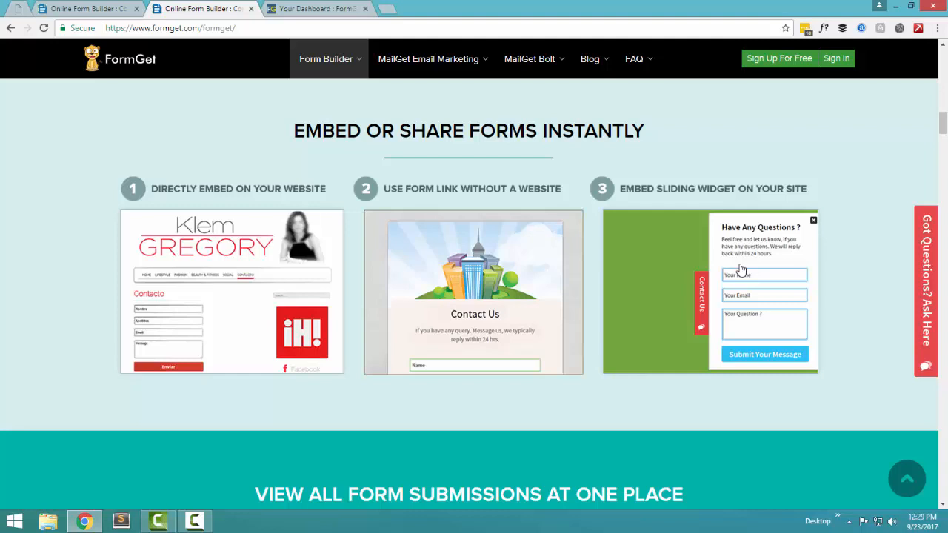
Step: Reopen the question panel, scroll to the 4 new, 2 on-hold, 5 replied submissions, then close it
left_click(927, 280)
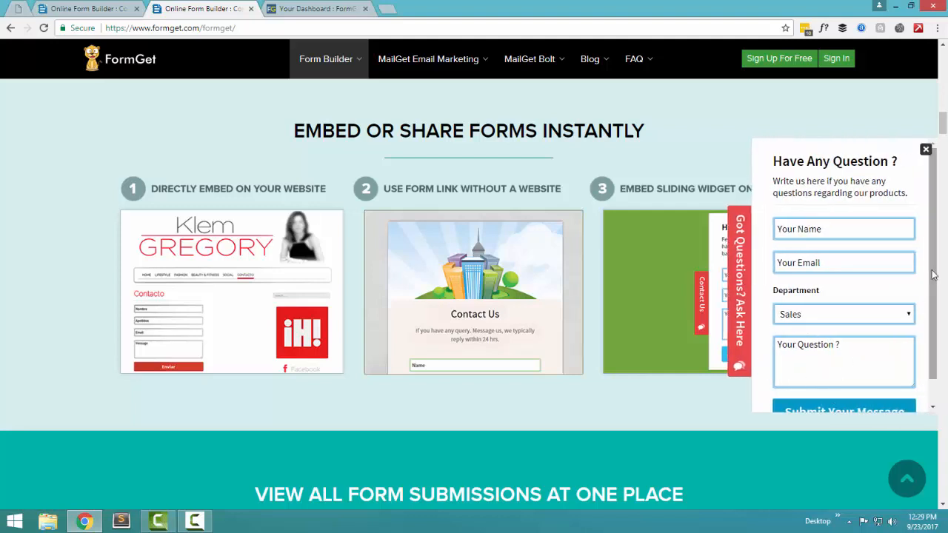
left_click_drag(933, 274, 933, 252)
scroll(933, 252, "down", 1)
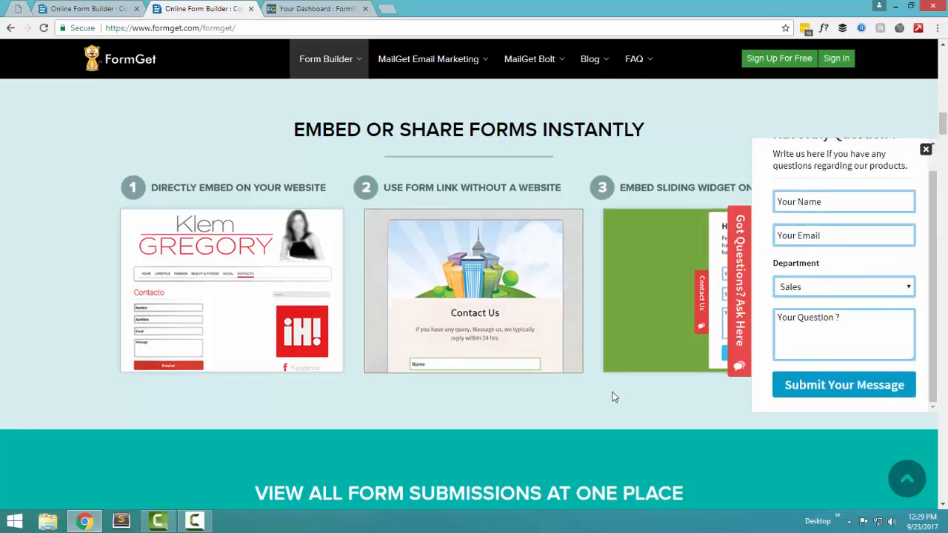
scroll(615, 393, "down", 5)
scroll(655, 294, "up", 2)
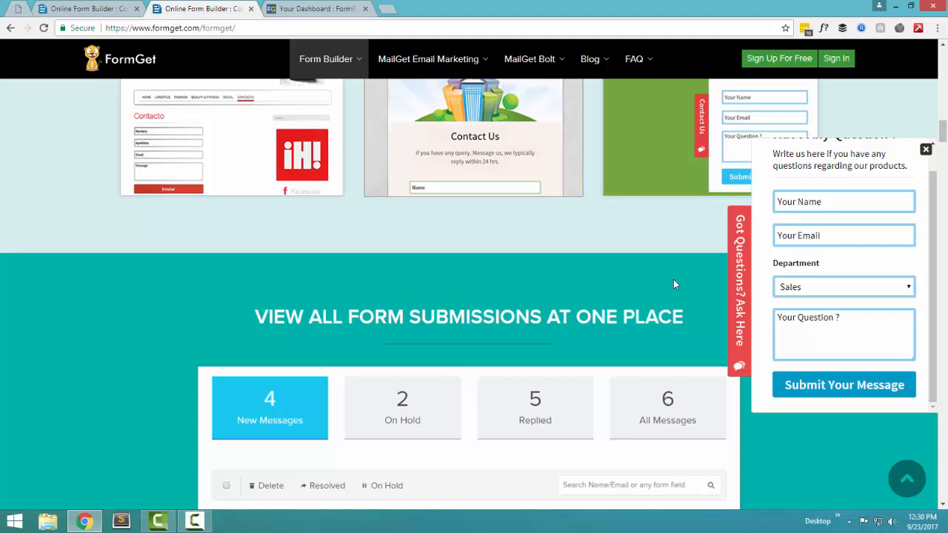
left_click(741, 284)
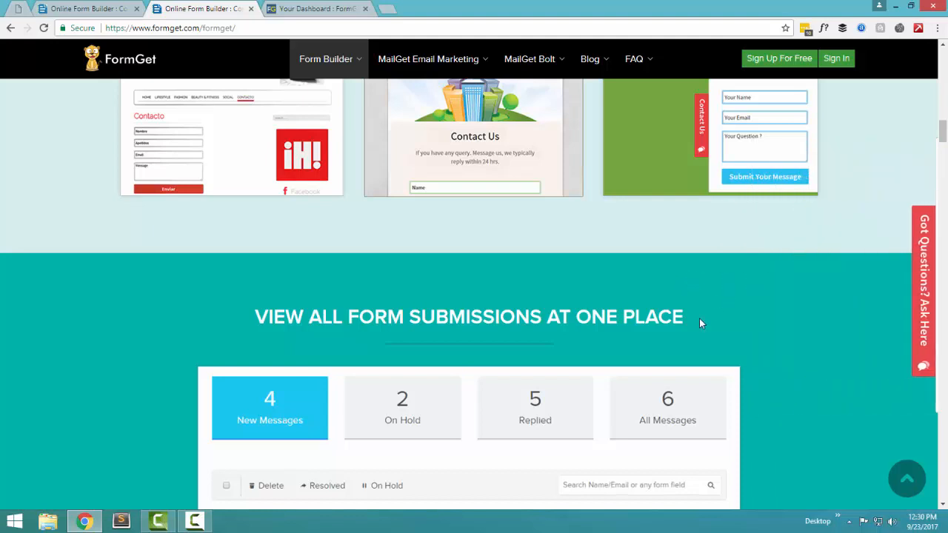
Step: Scroll through the submissions table to the Check Messages and Reply section
scroll(796, 320, "down", 1)
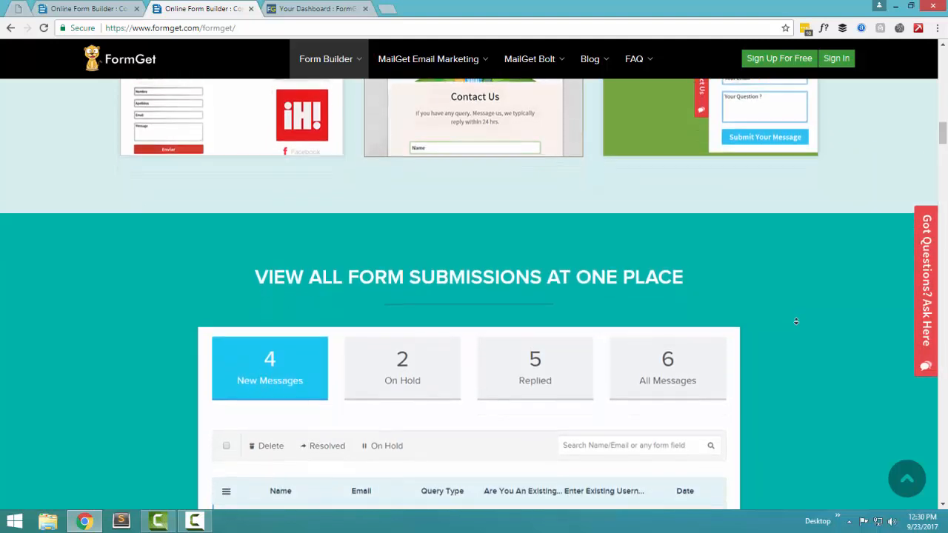
scroll(833, 291, "down", 2)
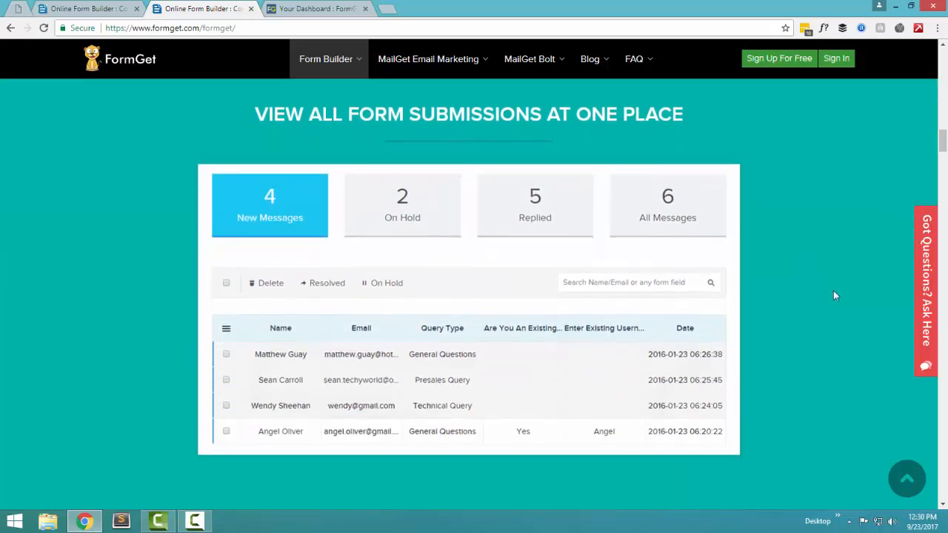
scroll(558, 193, "up", 1)
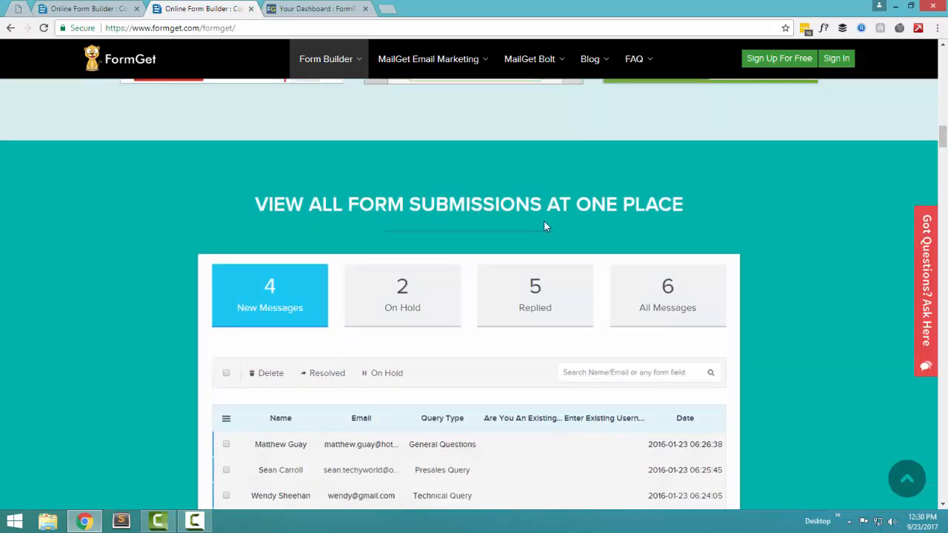
scroll(545, 222, "down", 2)
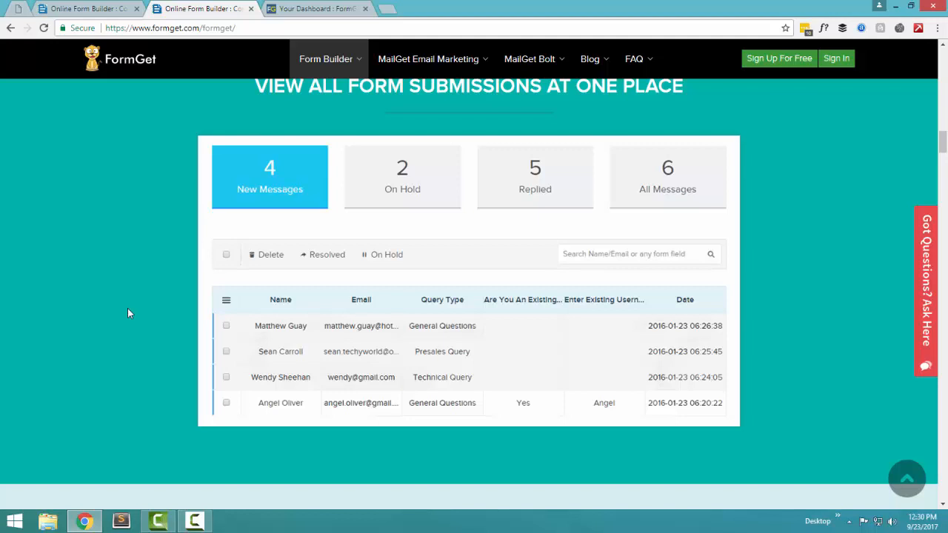
scroll(128, 313, "down", 4)
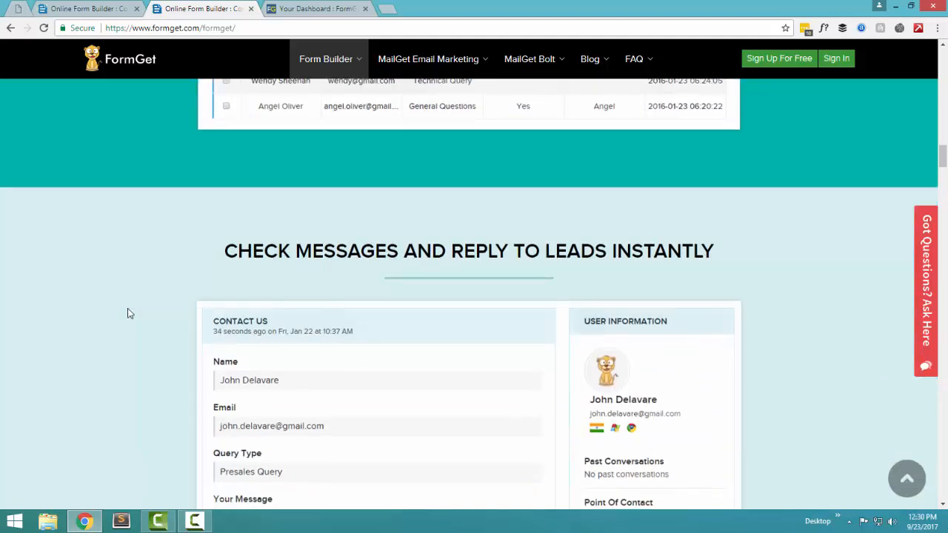
scroll(127, 312, "down", 2)
scroll(128, 313, "down", 4)
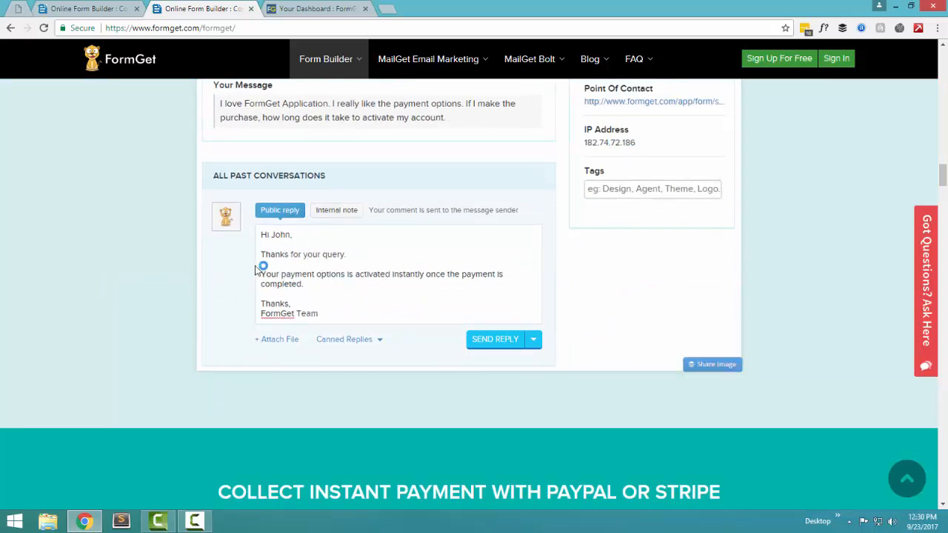
Step: Continue scrolling to the PayPal/Stripe payment section with Stripe active and PayPal awaiting setup
scroll(170, 324, "up", 1)
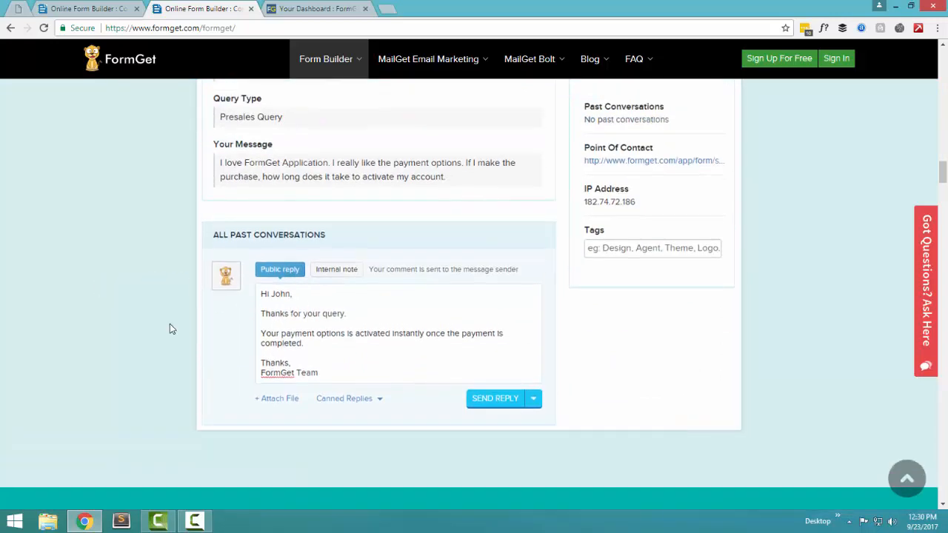
scroll(170, 326, "up", 3)
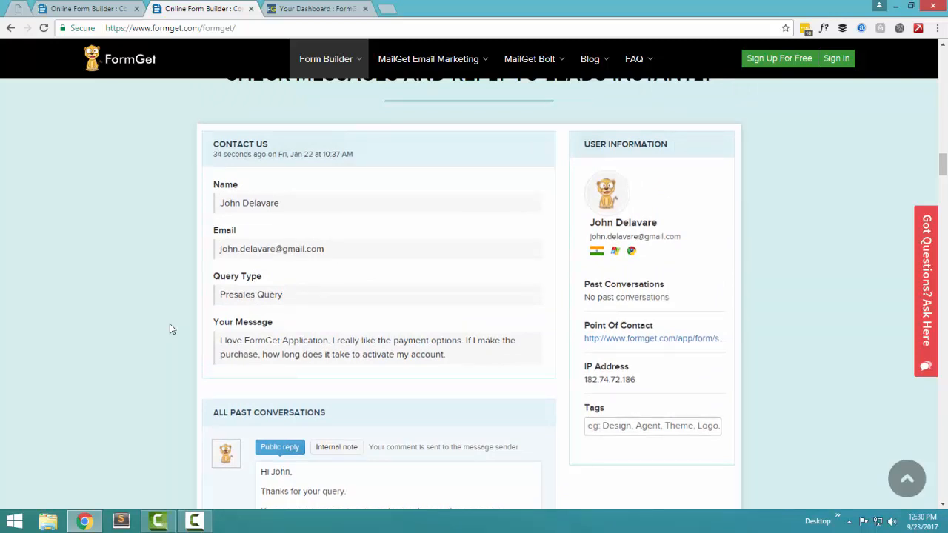
scroll(170, 326, "down", 3)
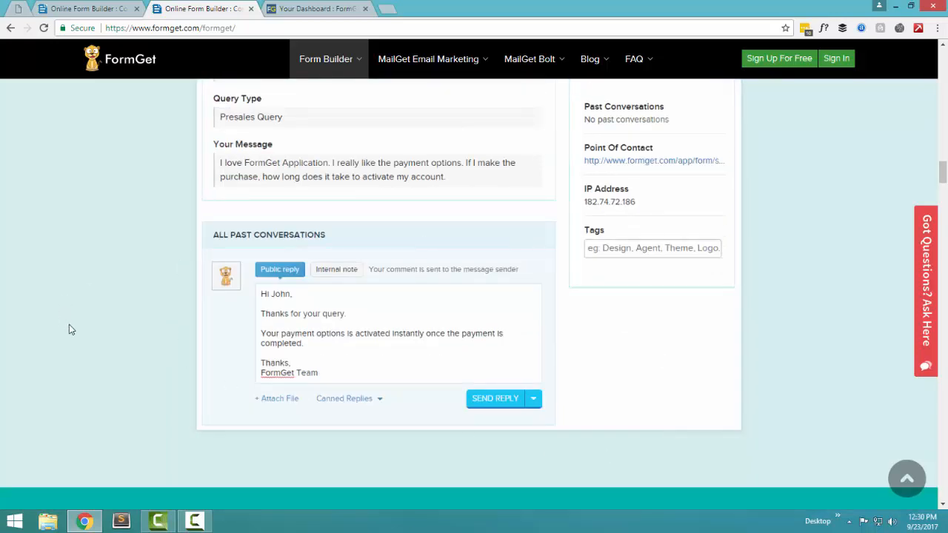
scroll(108, 321, "up", 3)
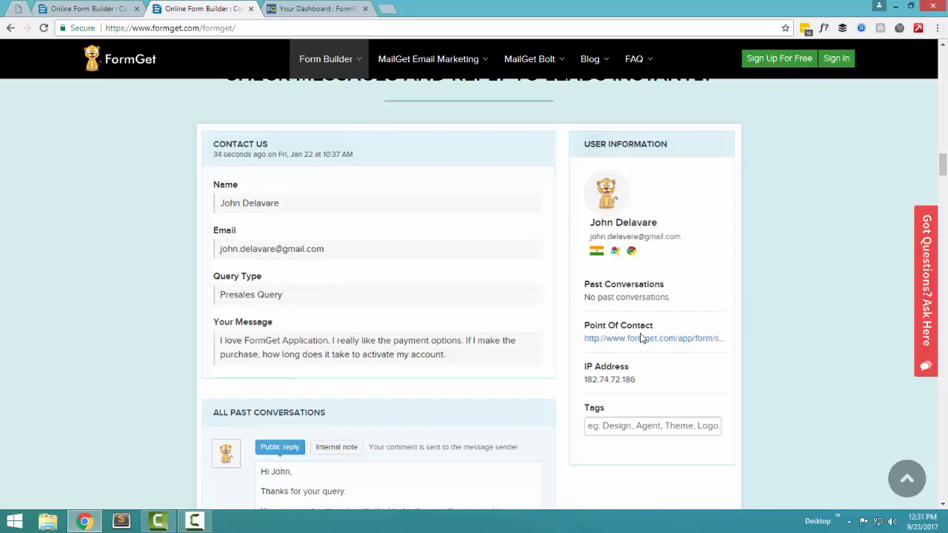
scroll(641, 338, "down", 3)
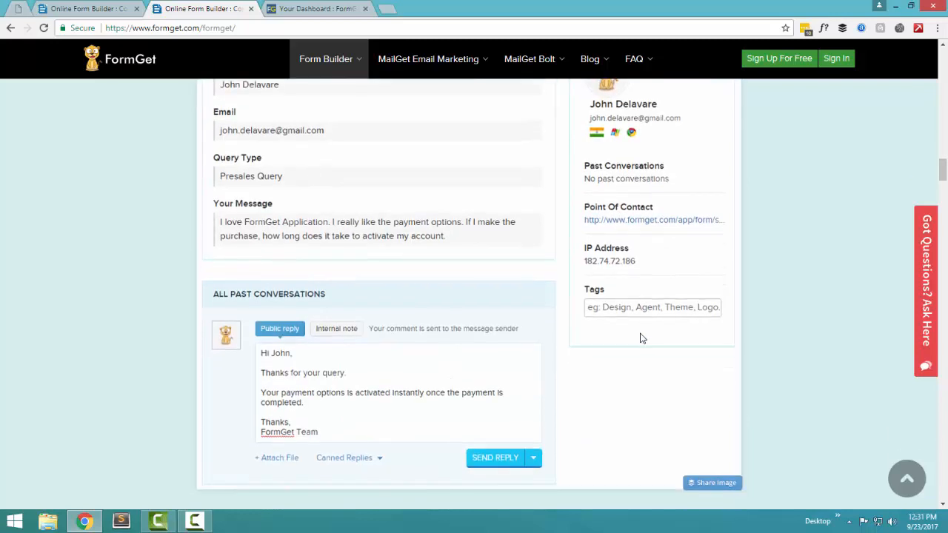
scroll(586, 335, "down", 7)
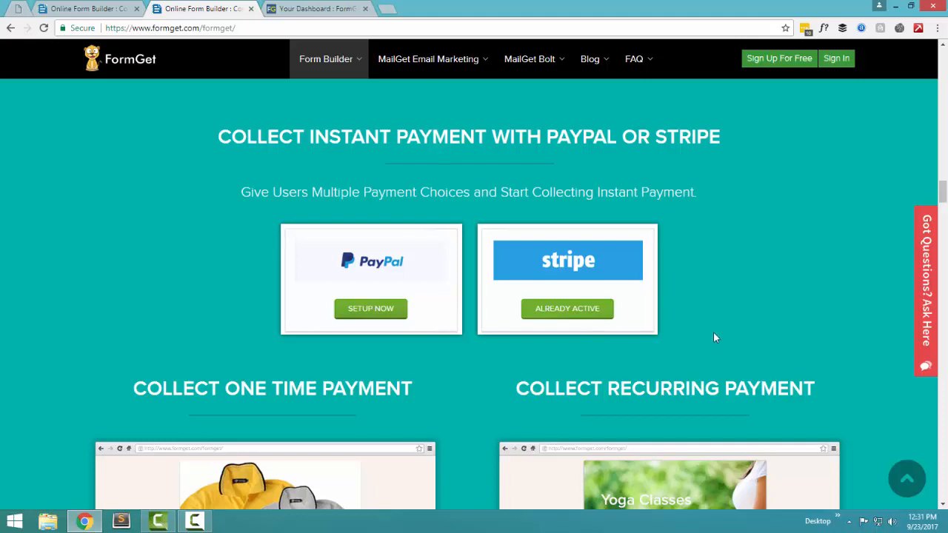
Step: Scroll past the $9.99 shirt order and $49/mo yoga membership payment examples
scroll(713, 340, "down", 4)
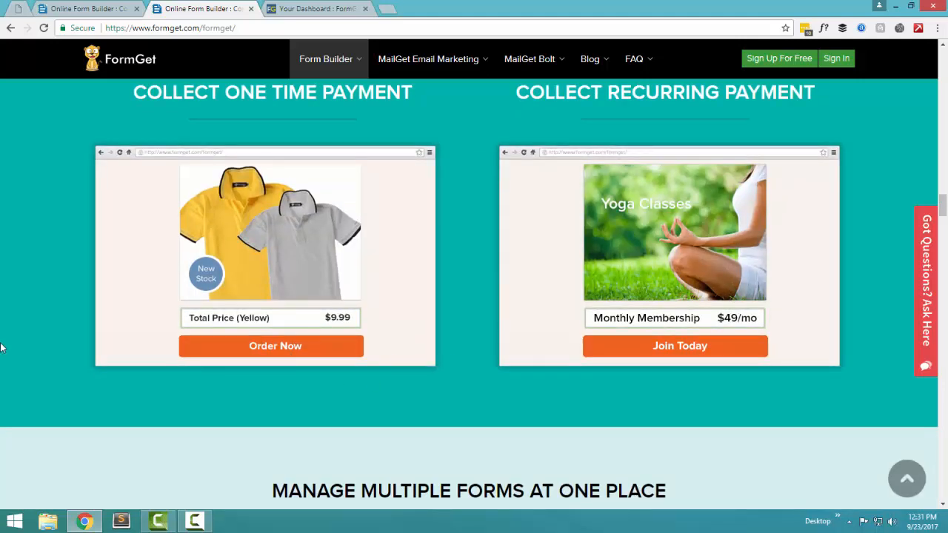
scroll(17, 341, "up", 2)
scroll(16, 341, "down", 4)
scroll(19, 340, "up", 2)
scroll(16, 339, "up", 1)
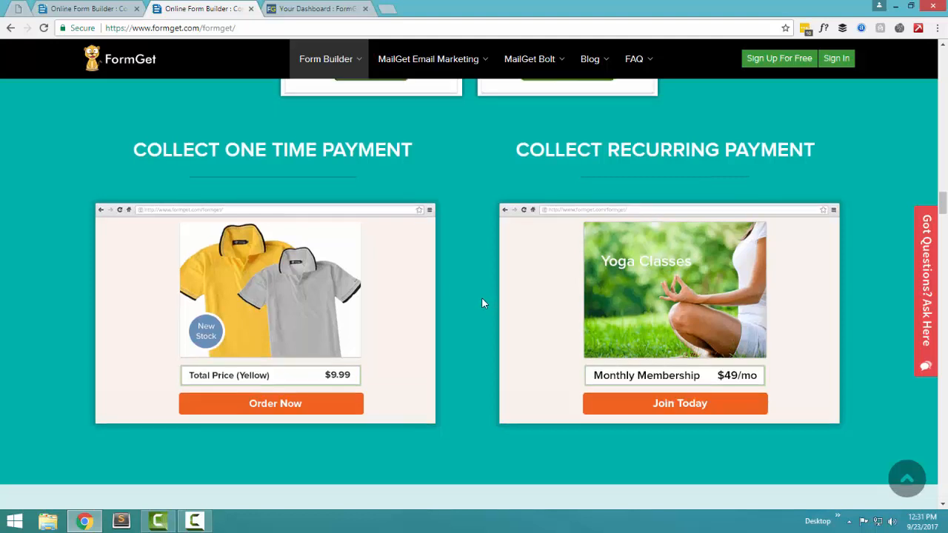
scroll(481, 303, "down", 3)
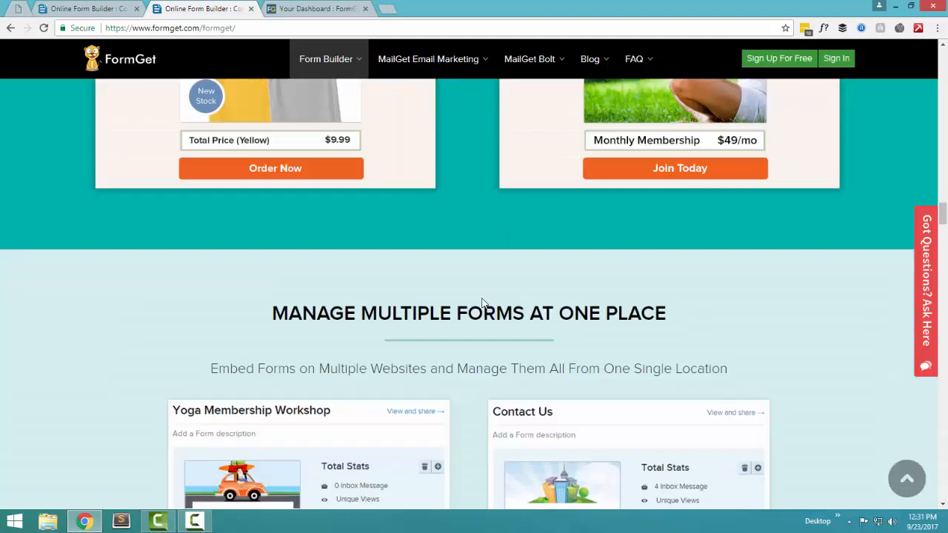
Step: Scroll past the Yoga Membership Workshop and Contact Us cards to the team-access invite form
scroll(482, 302, "down", 2)
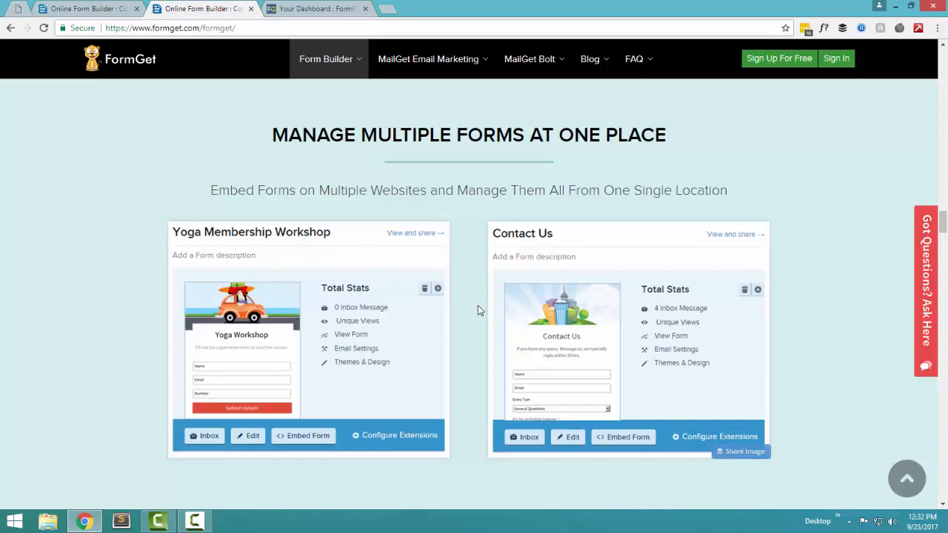
scroll(478, 305, "down", 1)
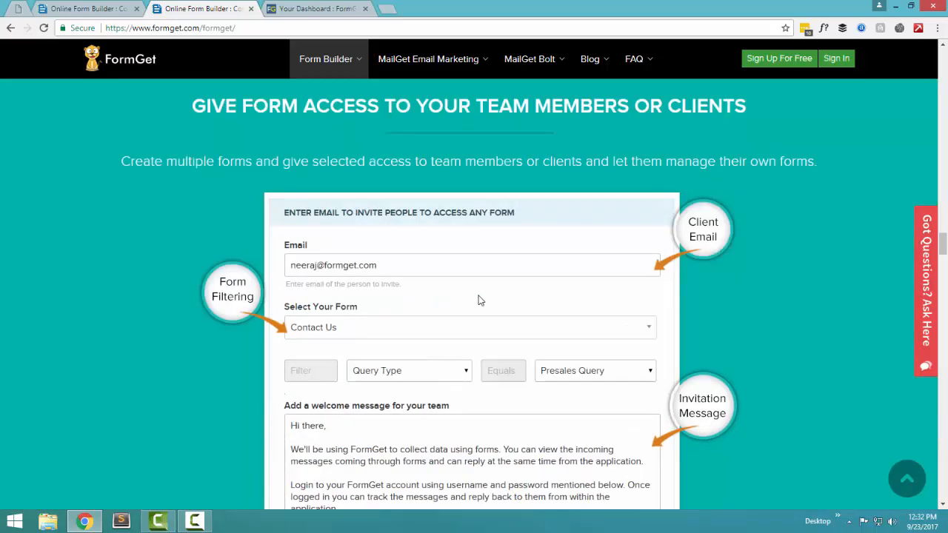
Step: Scroll down to the Japanese, Hindi and French contact form examples
scroll(478, 300, "down", 3)
scroll(478, 300, "up", 2)
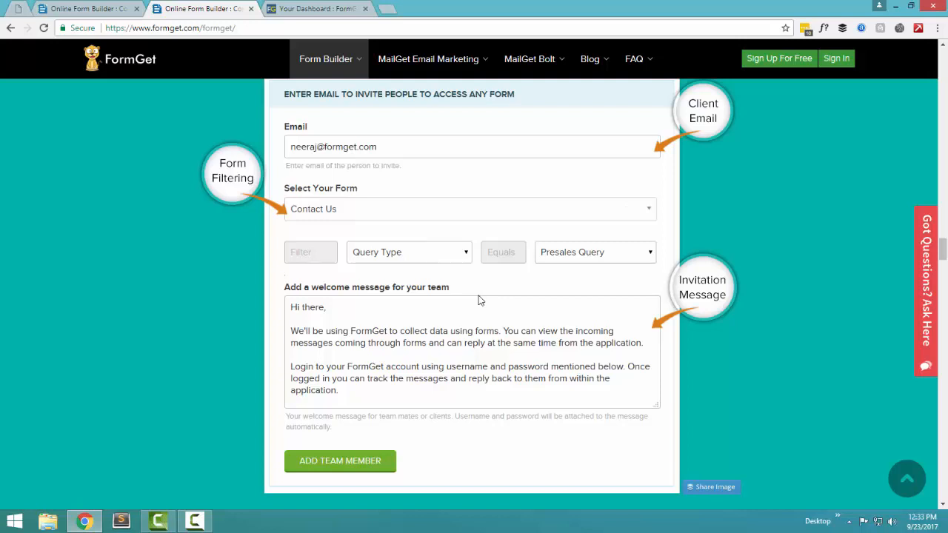
scroll(479, 300, "down", 6)
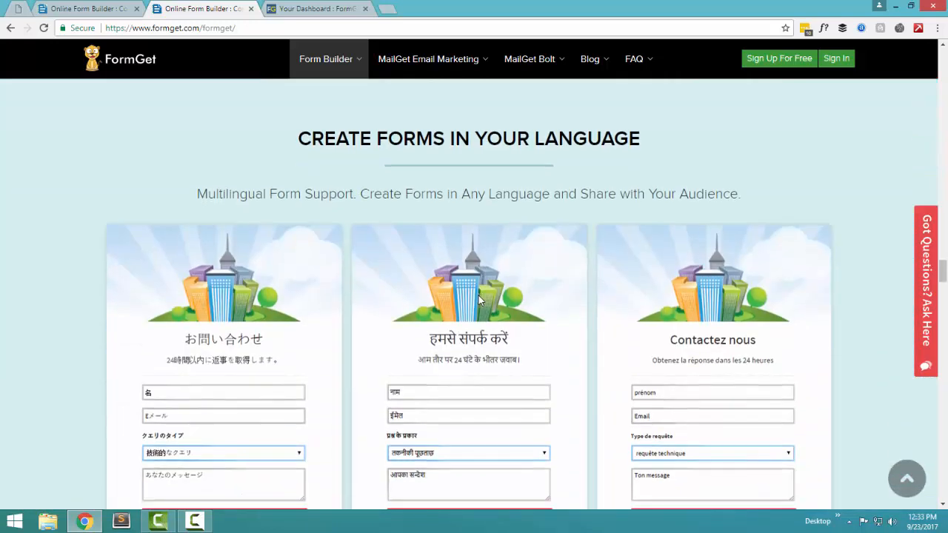
scroll(478, 296, "down", 5)
scroll(480, 300, "up", 2)
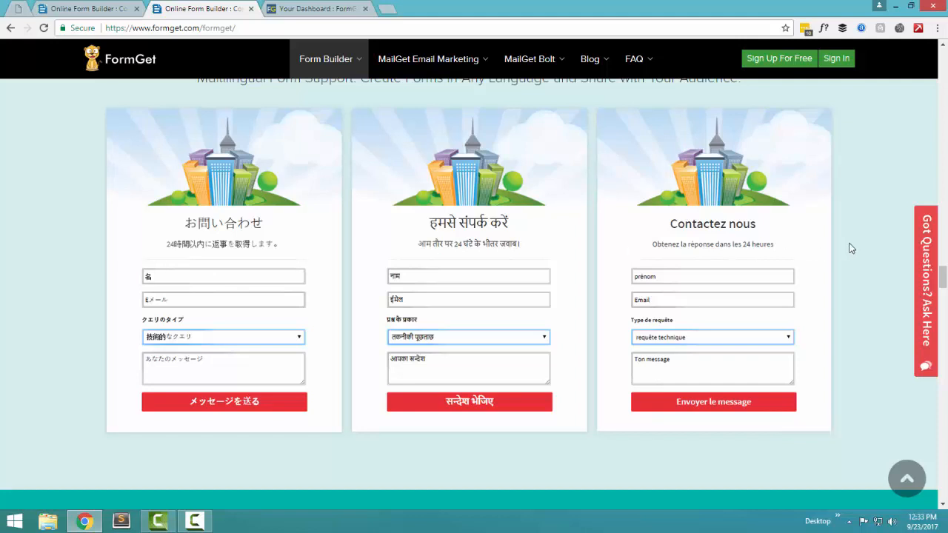
scroll(854, 244, "down", 5)
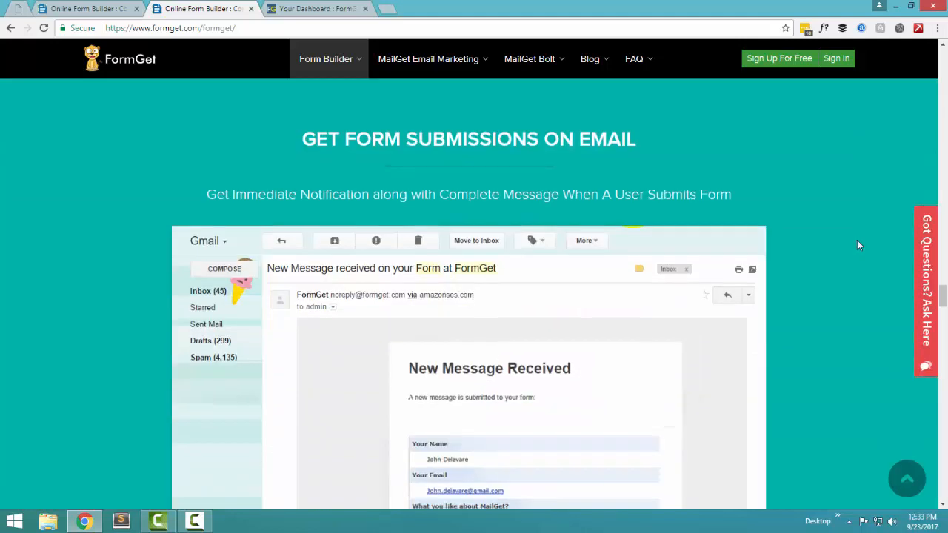
Step: Scroll past the New Message Received email example to the Logical Form section
scroll(857, 245, "down", 3)
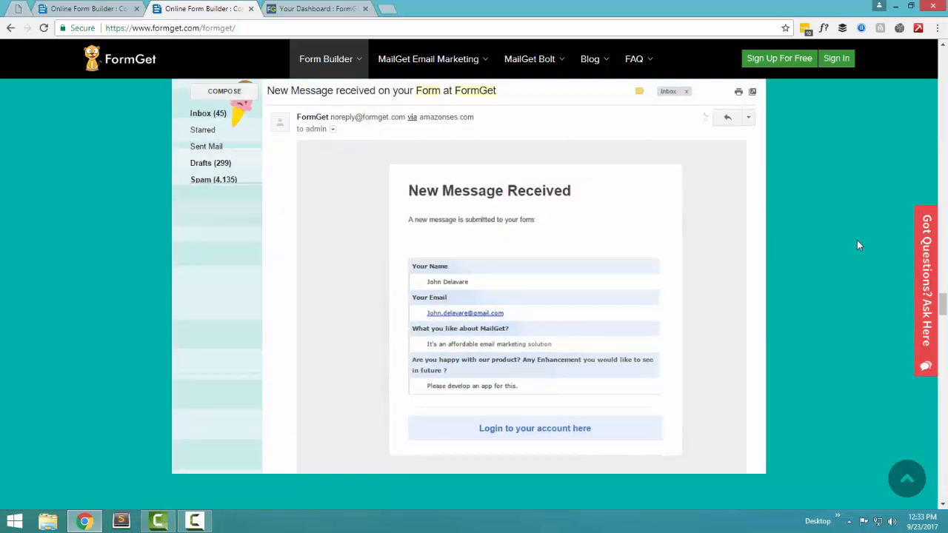
scroll(857, 245, "up", 1)
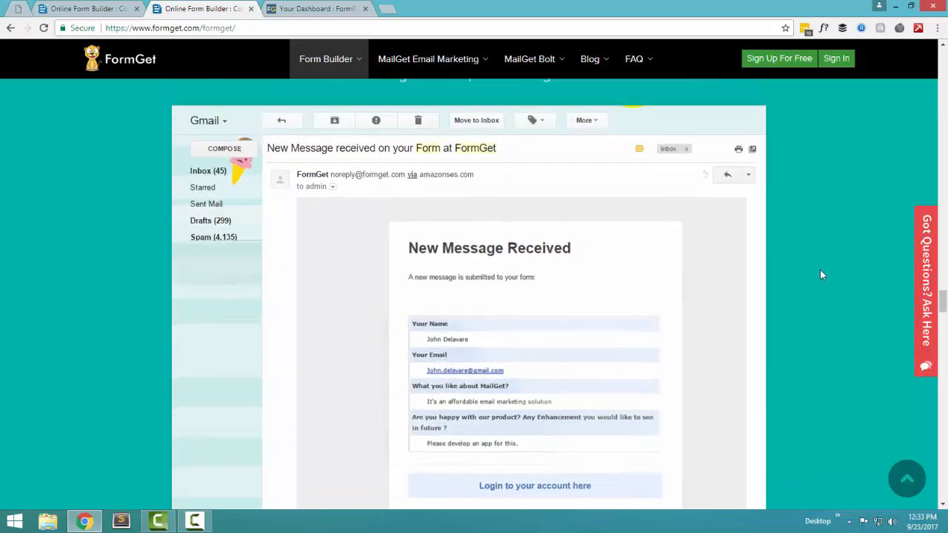
scroll(819, 271, "down", 1)
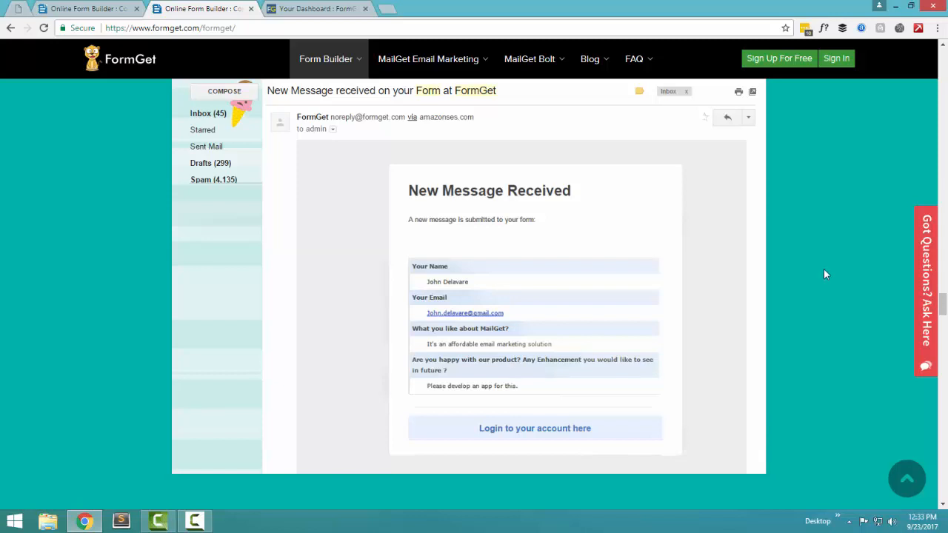
scroll(826, 274, "down", 6)
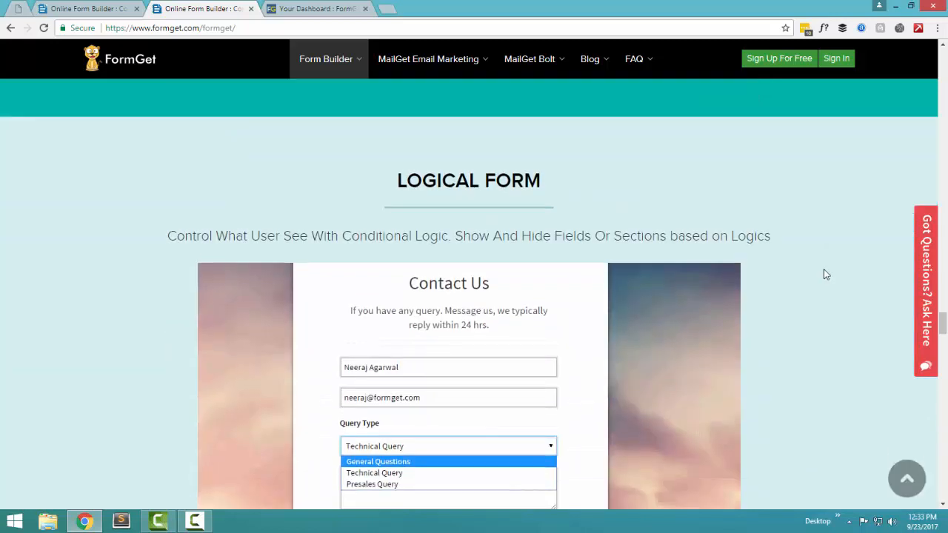
scroll(826, 274, "down", 2)
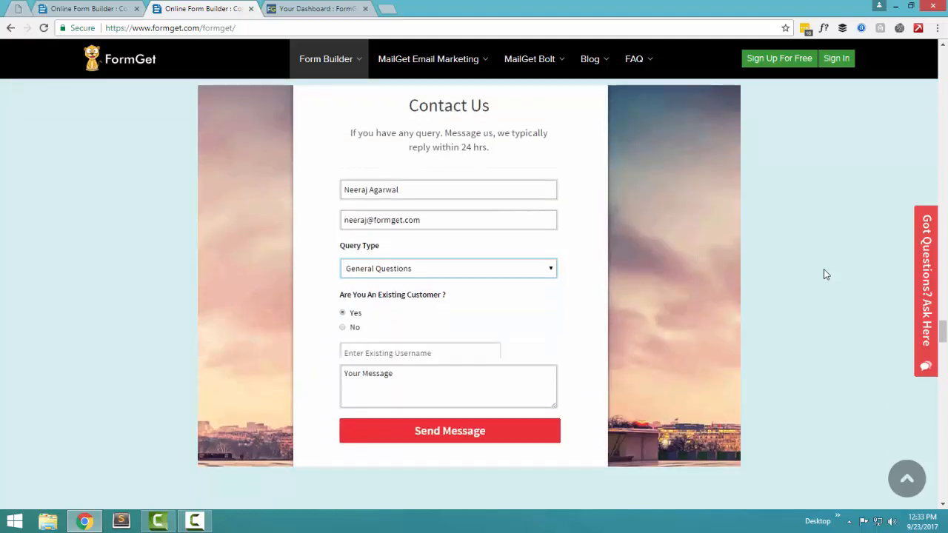
scroll(827, 274, "up", 1)
scroll(826, 274, "down", 2)
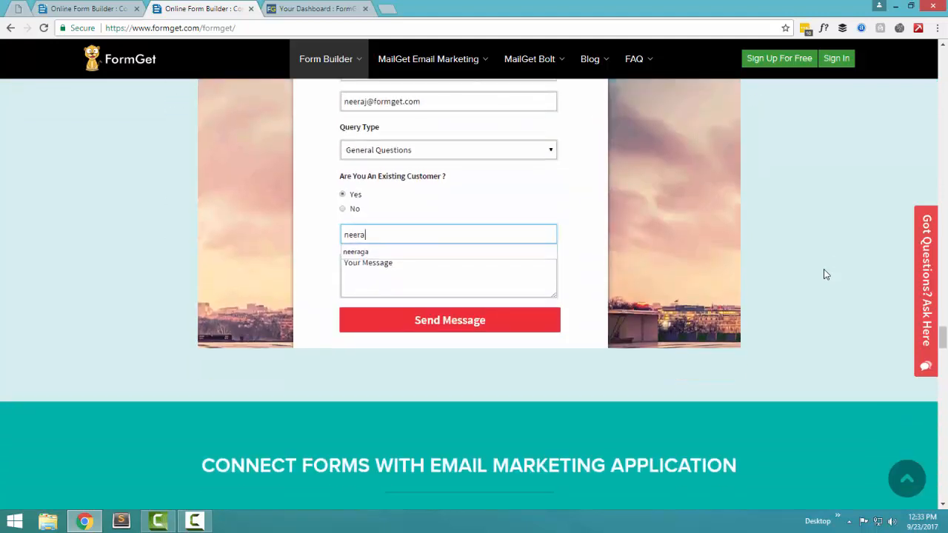
scroll(824, 269, "up", 2)
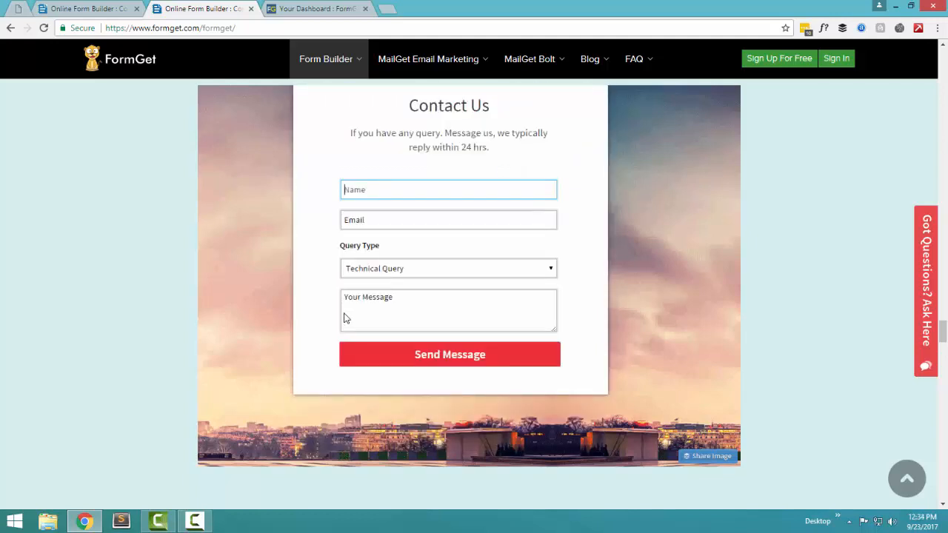
key("Tab")
type("n")
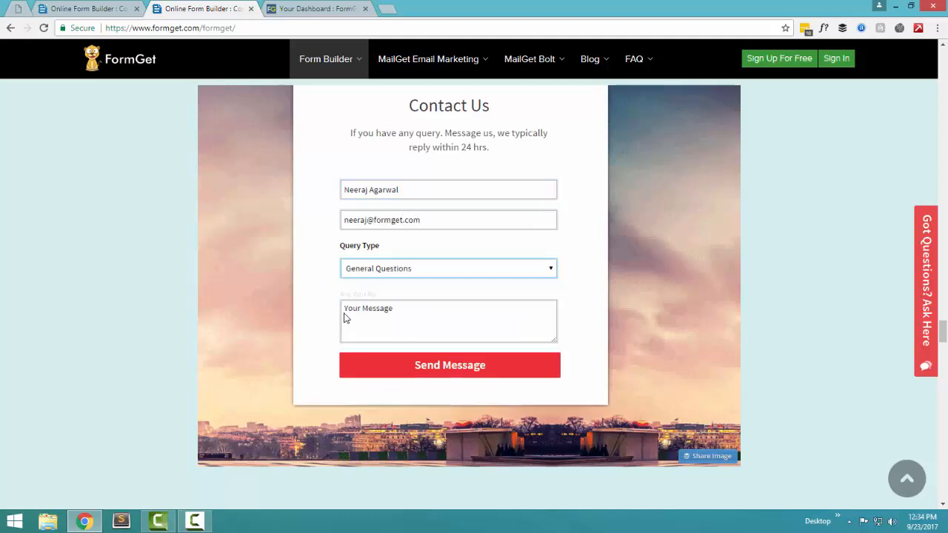
scroll(343, 318, "up", 3)
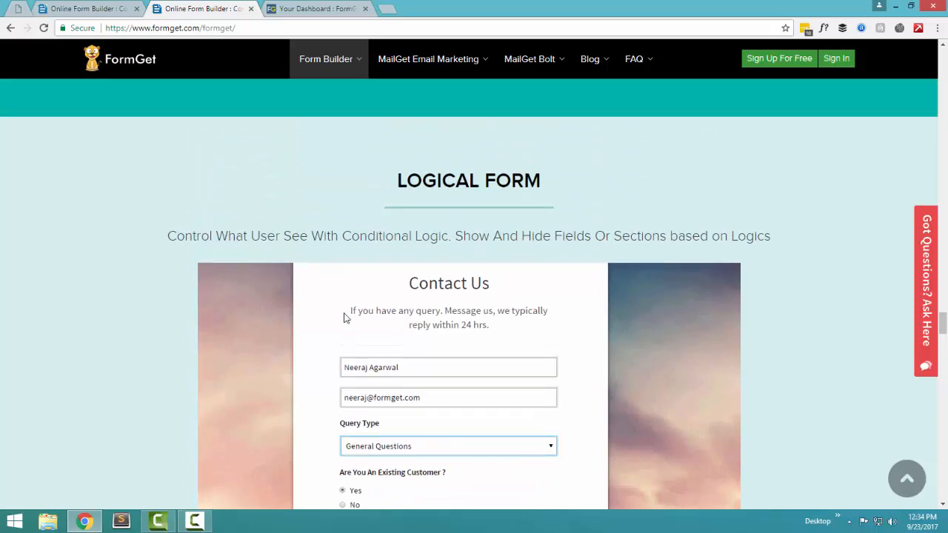
scroll(343, 318, "down", 10)
scroll(344, 318, "up", 2)
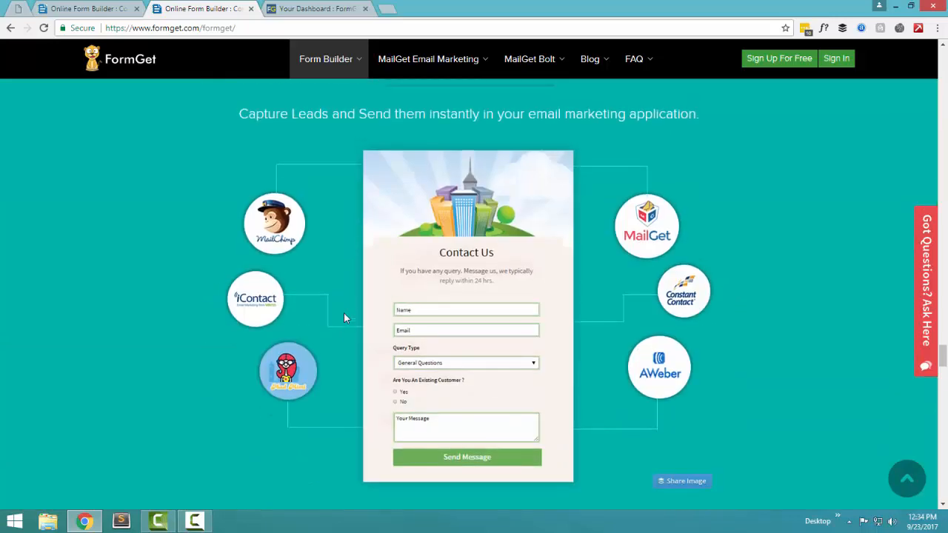
scroll(344, 318, "down", 2)
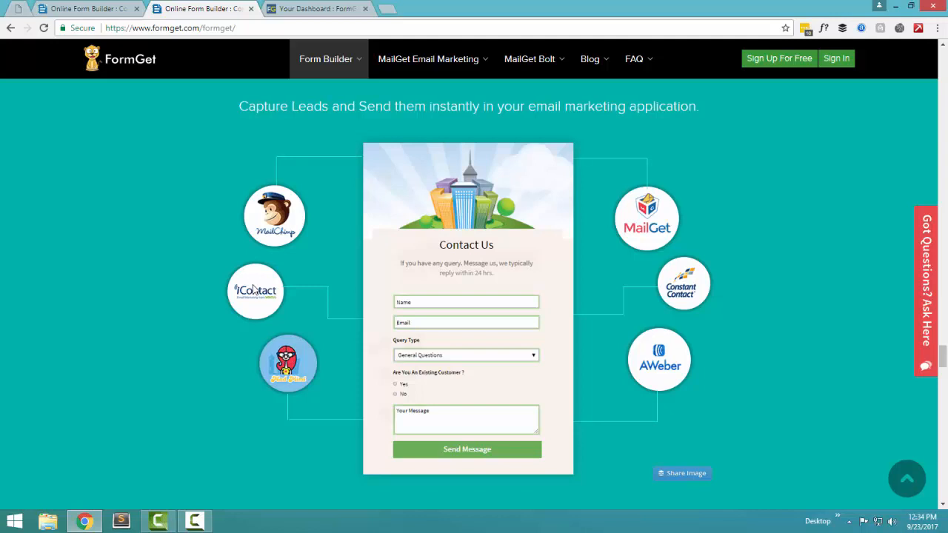
scroll(253, 289, "down", 6)
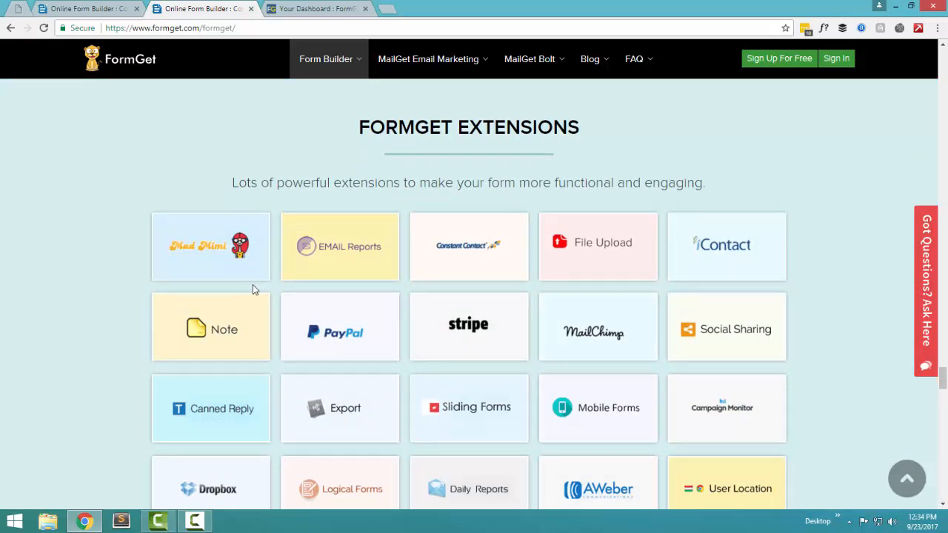
scroll(385, 341, "down", 1)
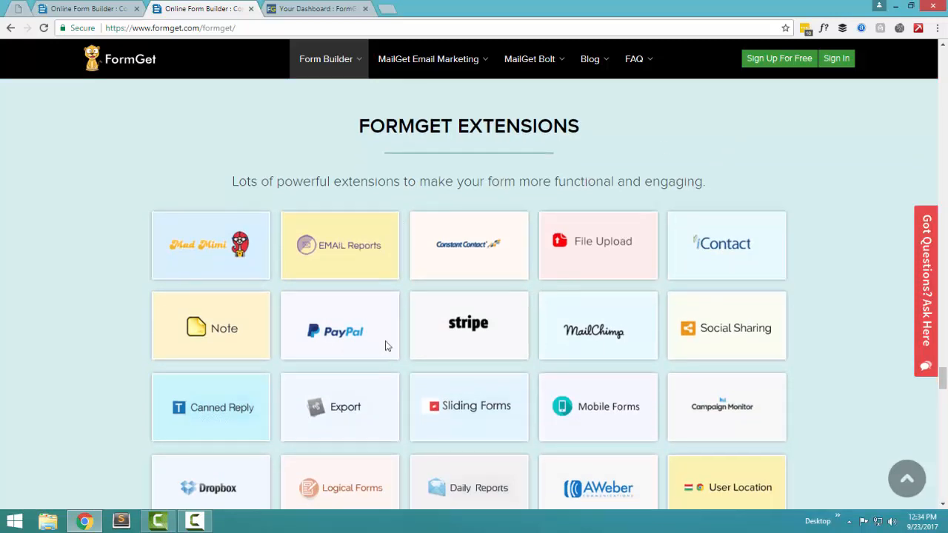
scroll(385, 342, "down", 3)
scroll(311, 319, "up", 1)
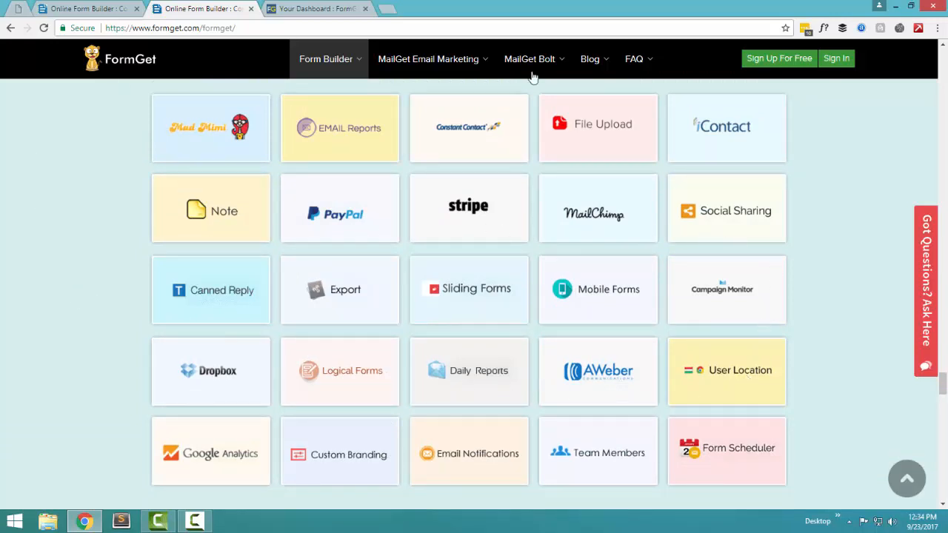
scroll(800, 291, "down", 9)
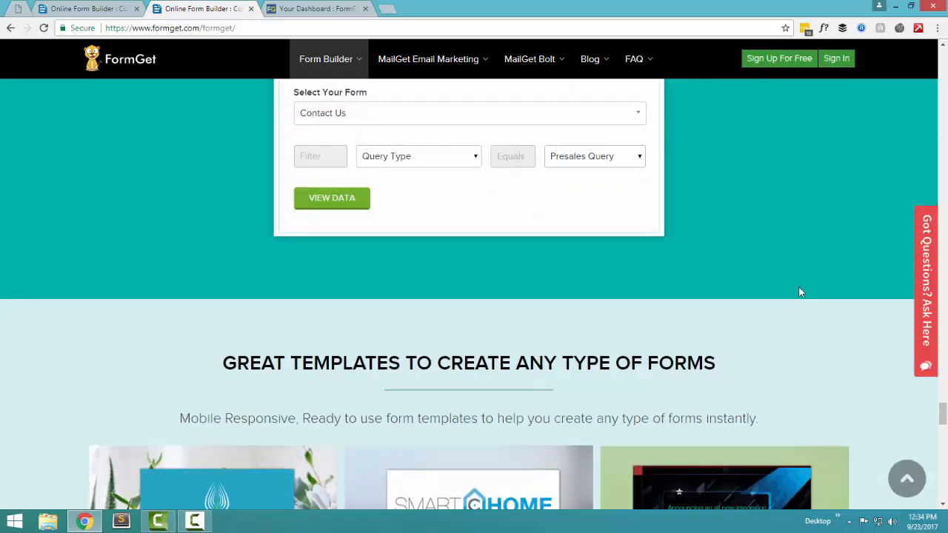
scroll(800, 291, "up", 2)
scroll(798, 292, "down", 8)
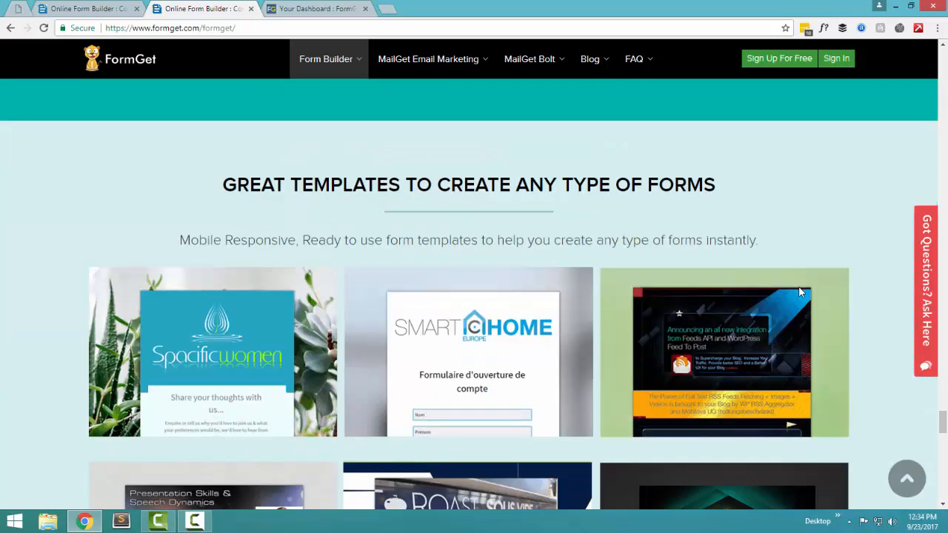
scroll(676, 296, "up", 3)
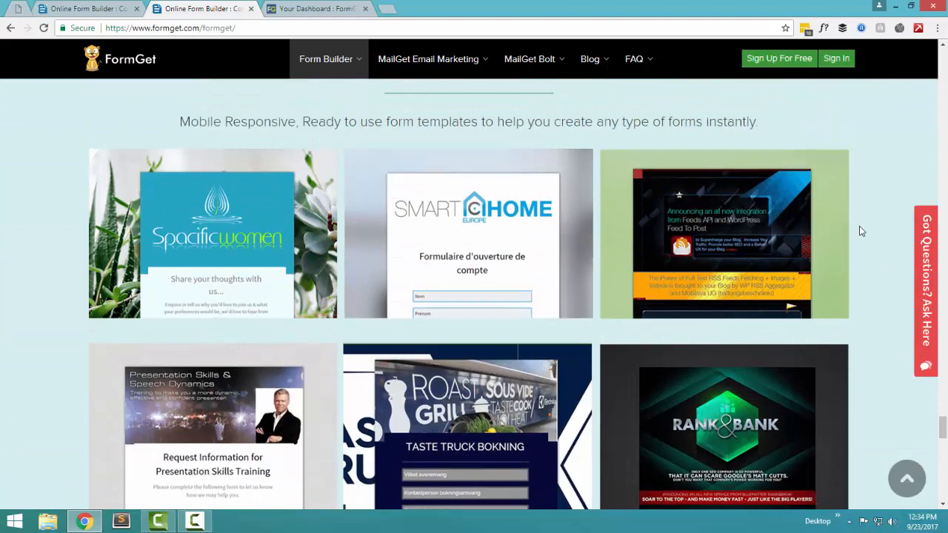
scroll(820, 246, "down", 4)
scroll(284, 202, "down", 5)
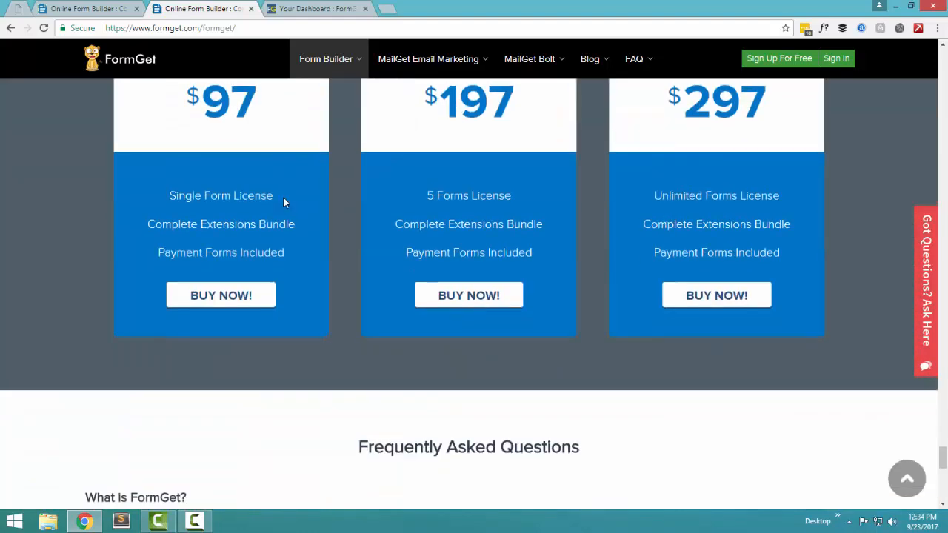
scroll(283, 202, "up", 2)
scroll(283, 200, "down", 10)
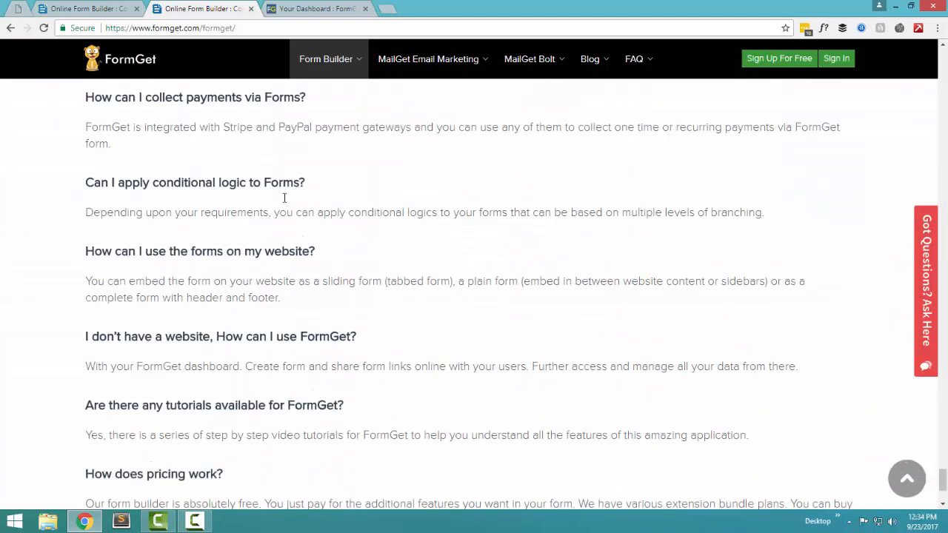
scroll(284, 198, "up", 6)
scroll(284, 198, "up", 20)
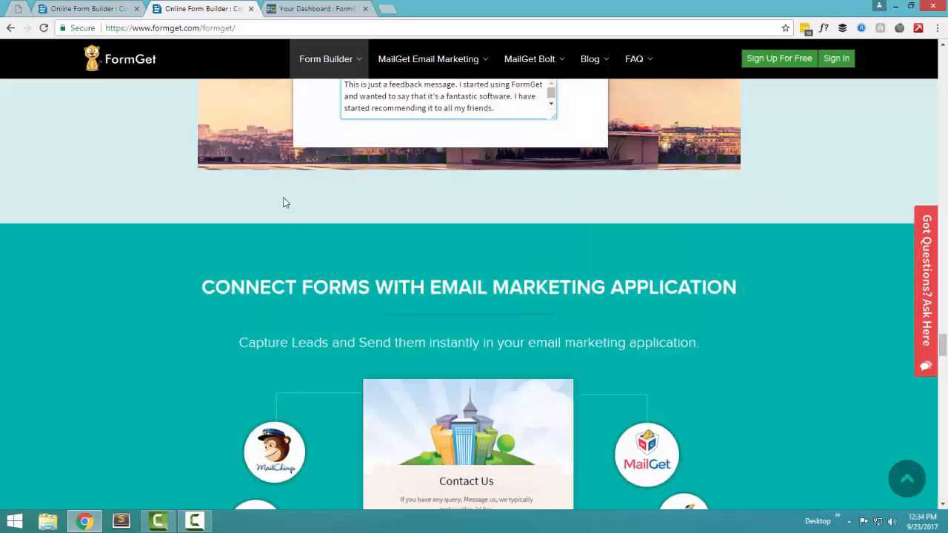
scroll(283, 196, "up", 20)
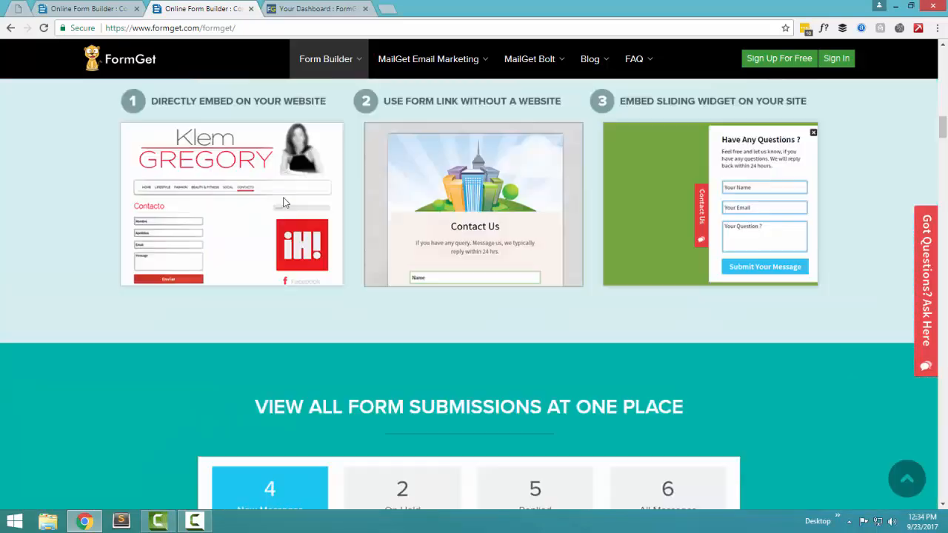
scroll(283, 197, "up", 7)
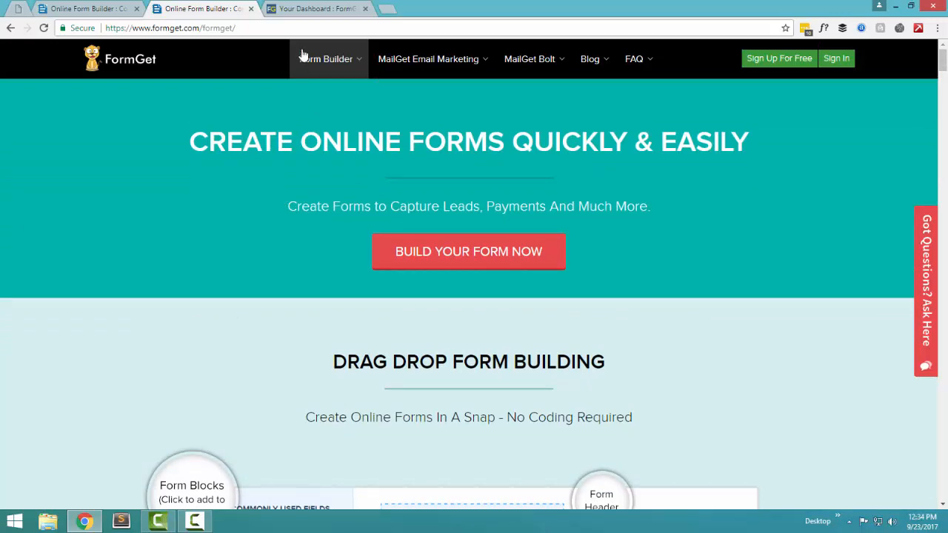
Step: From the Your Dashboard tab, create a new blank form and switch to its Form Builder tab
left_click(311, 6)
scroll(1, 319, "up", 10)
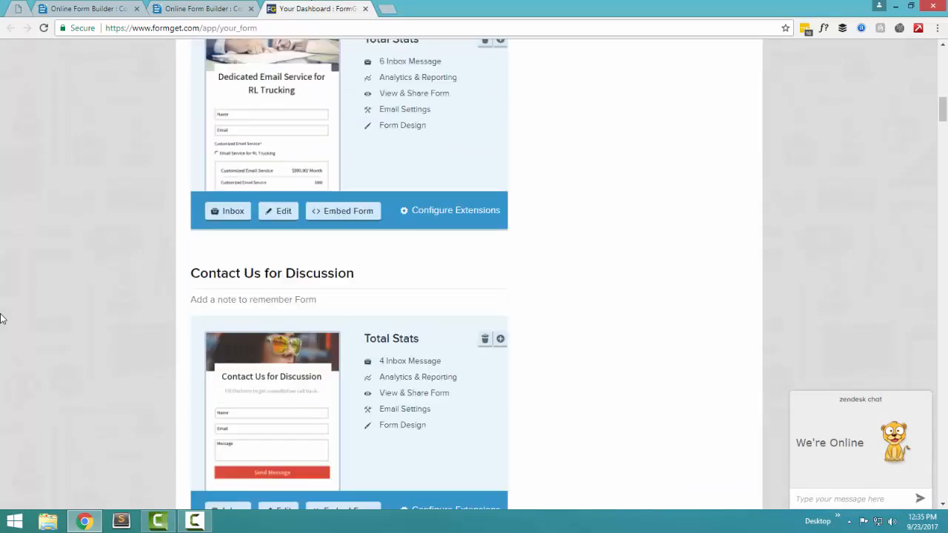
scroll(2, 319, "up", 1)
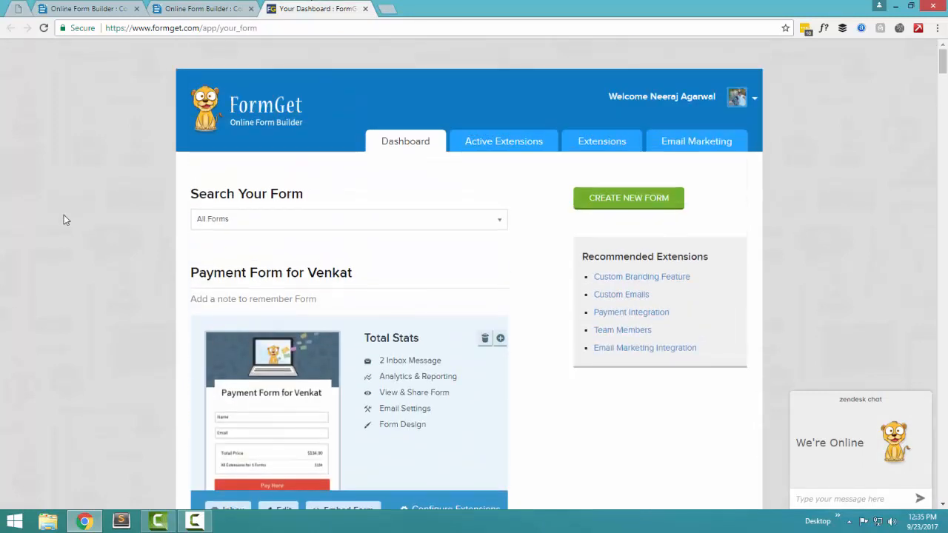
scroll(81, 264, "down", 1)
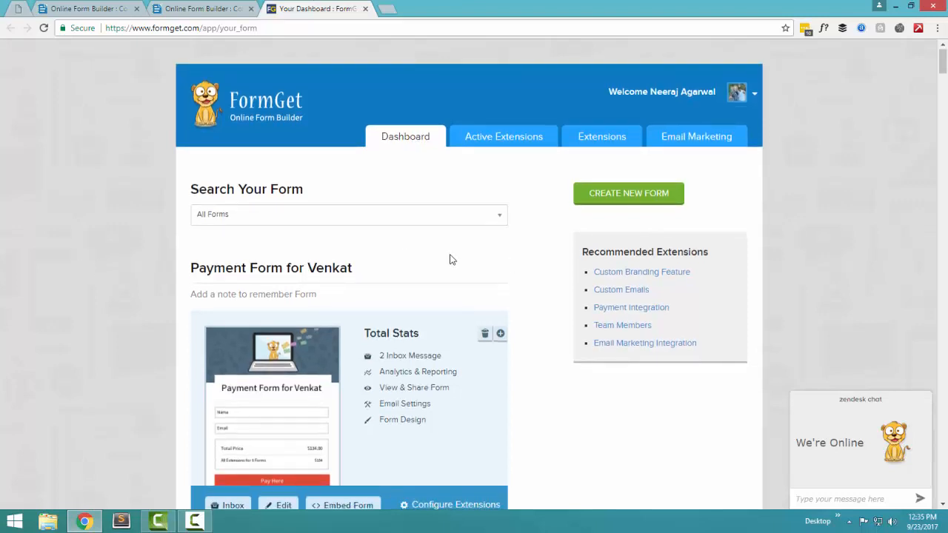
left_click(633, 196)
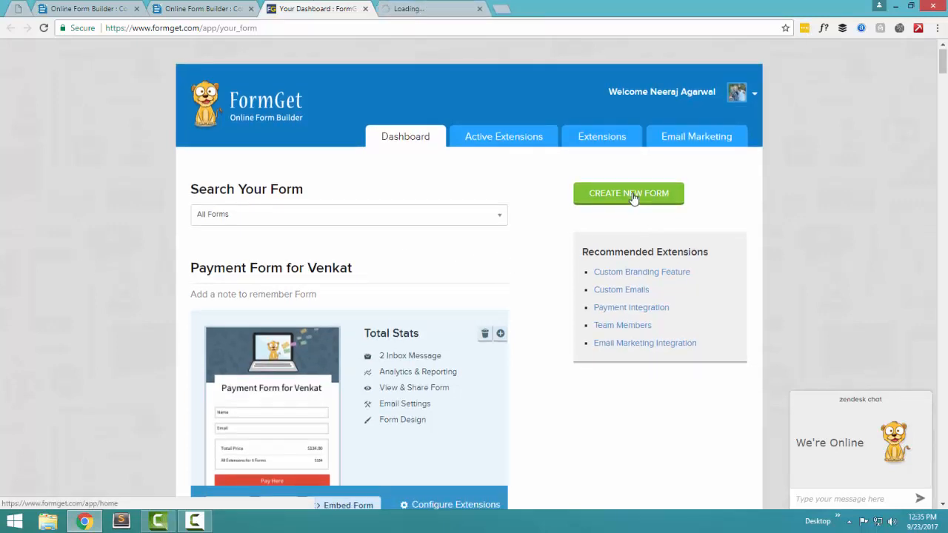
left_click(425, 9)
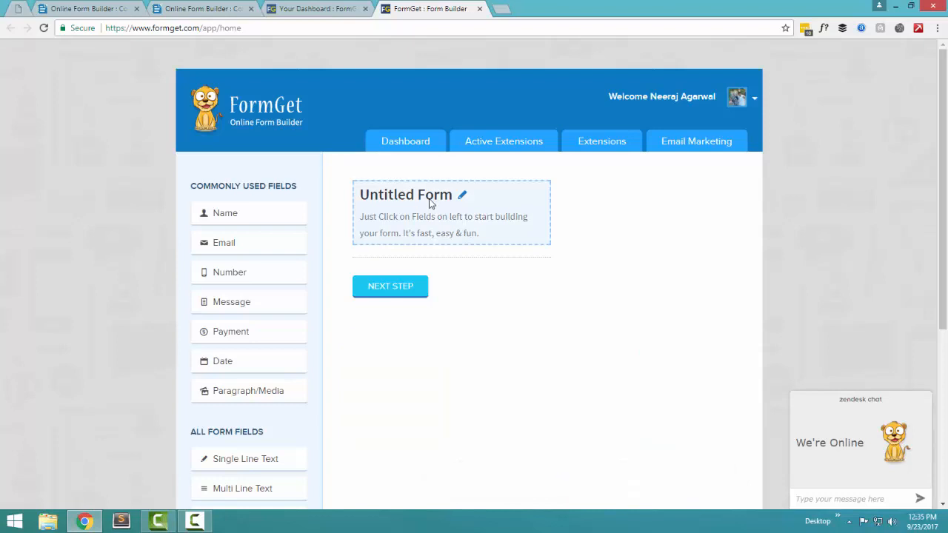
Step: Title the form 'Consultancy Payment' with description 'Consultancy payment for my services'
left_click(431, 204)
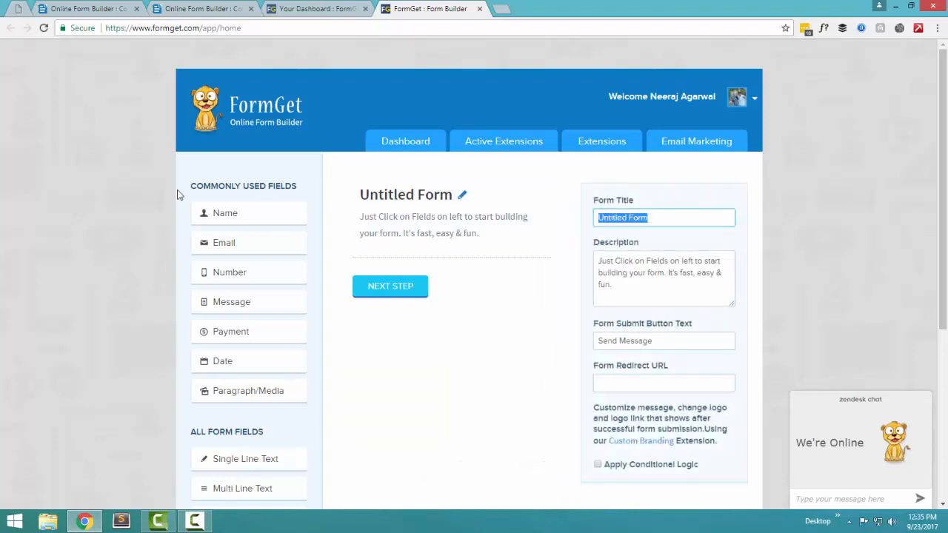
type("Pay")
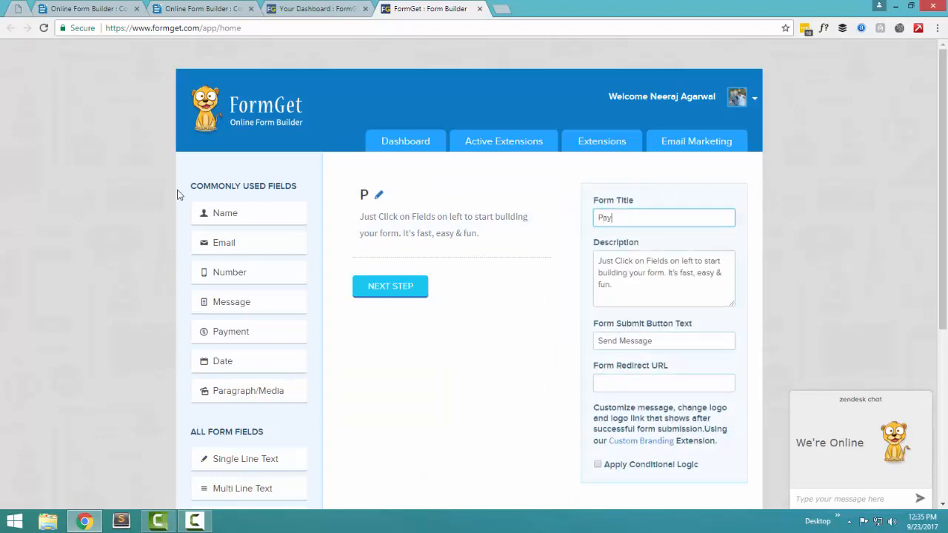
key("BackSpace")
key("BackSpace")
key("BackSpace")
type("Consultancy Payment")
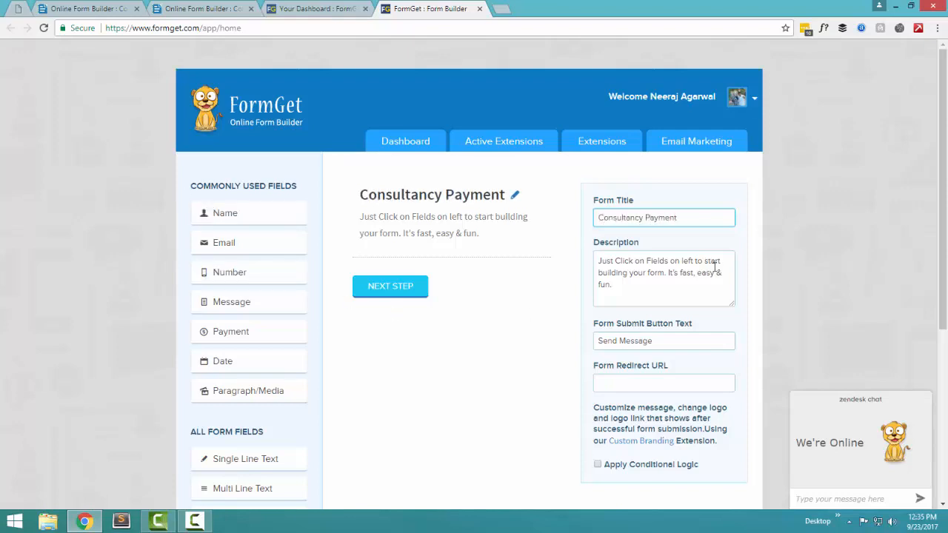
left_click_drag(664, 290, 549, 234)
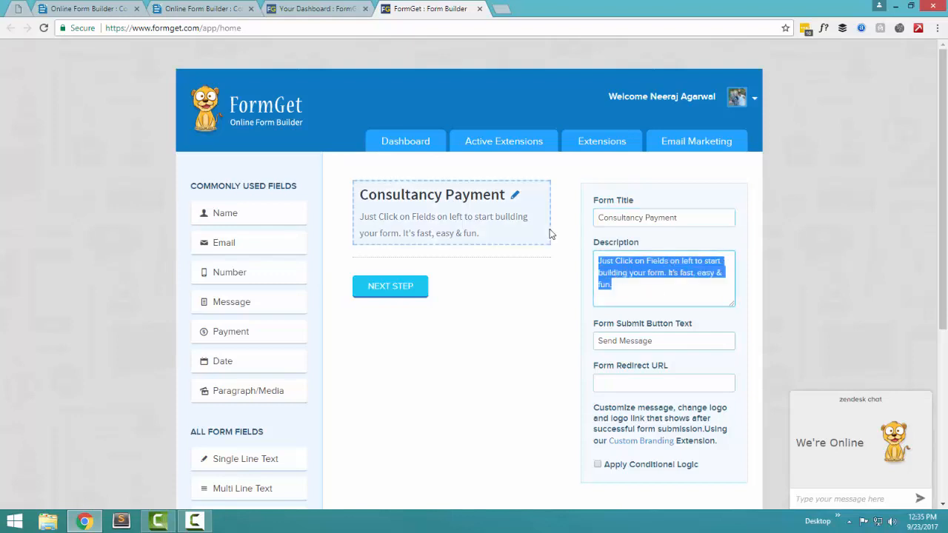
type("Consultancy pay")
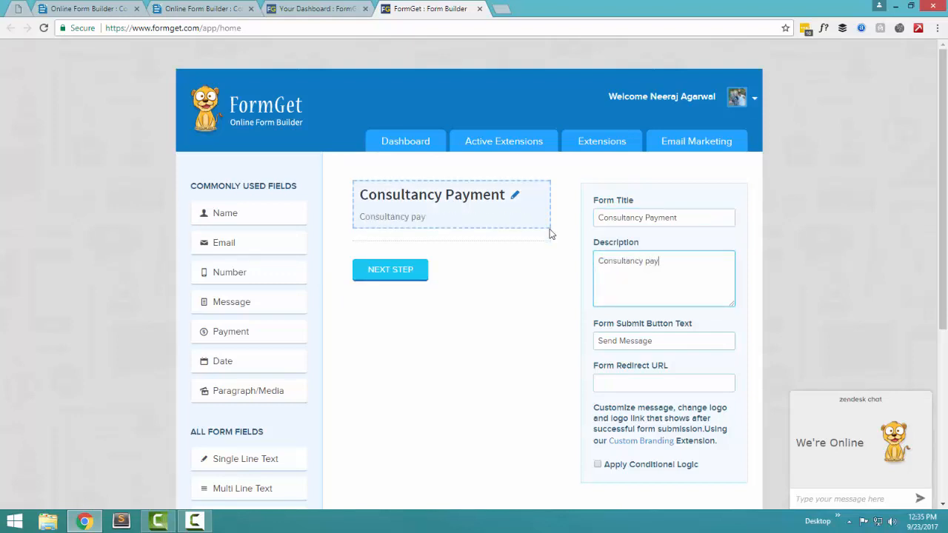
type("ment for my services")
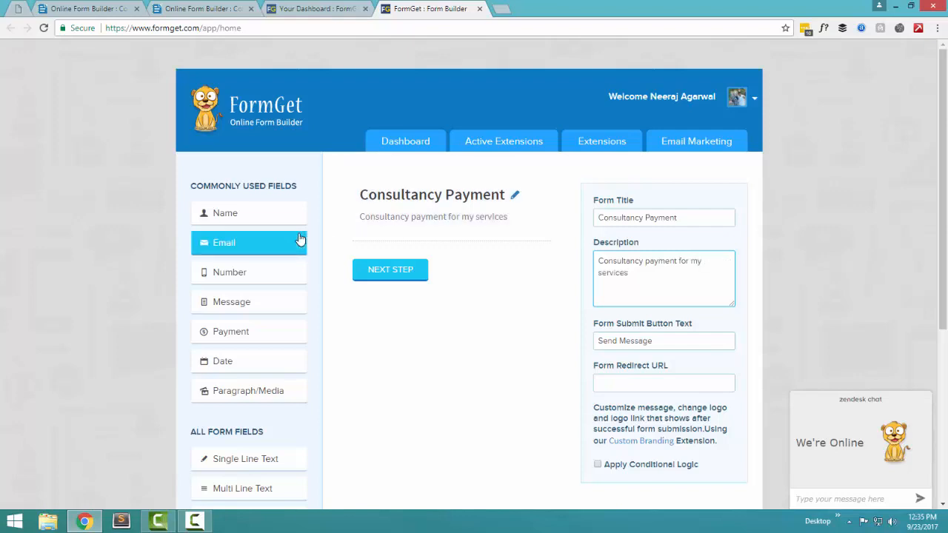
Step: Add Name, Email and a Payment price block, then reposition the Name field
left_click(282, 221)
left_click(282, 252)
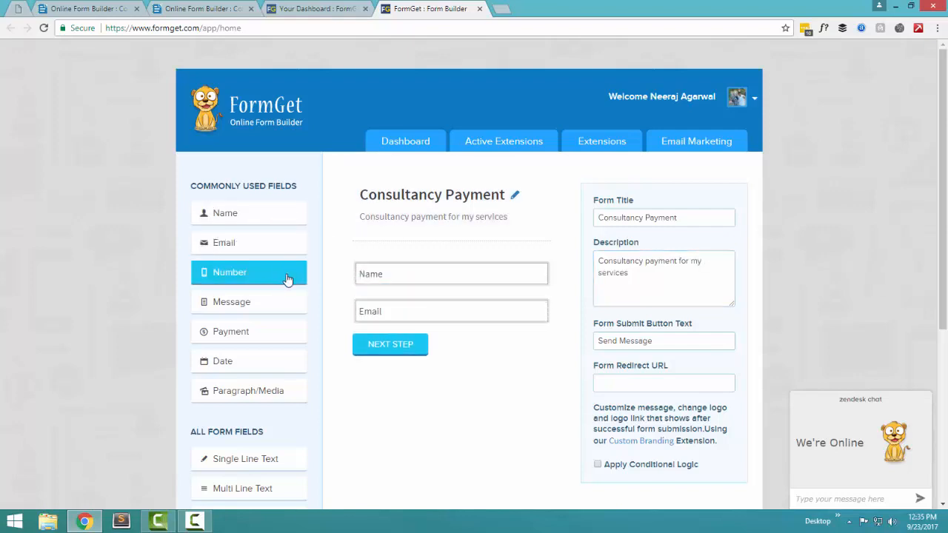
left_click(277, 334)
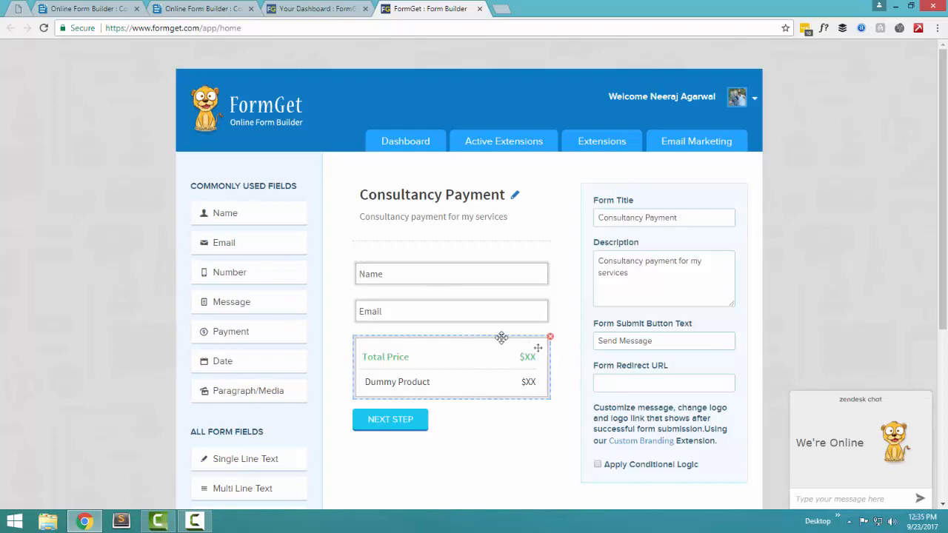
left_click_drag(548, 263, 550, 423)
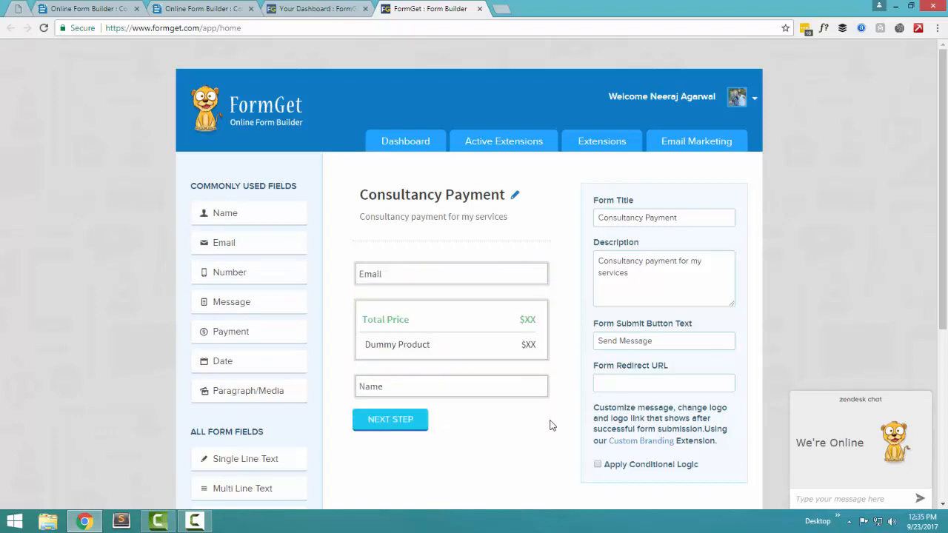
left_click(546, 389)
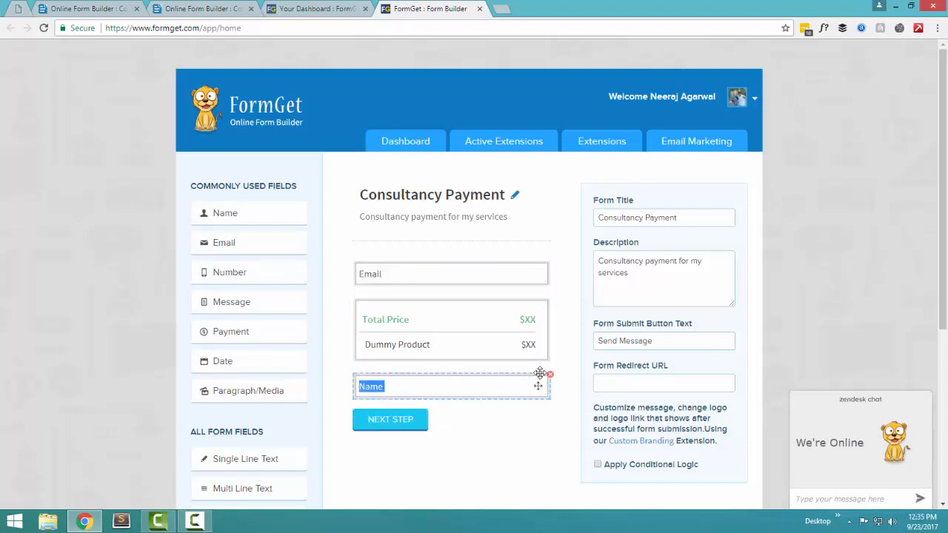
left_click_drag(540, 372, 545, 260)
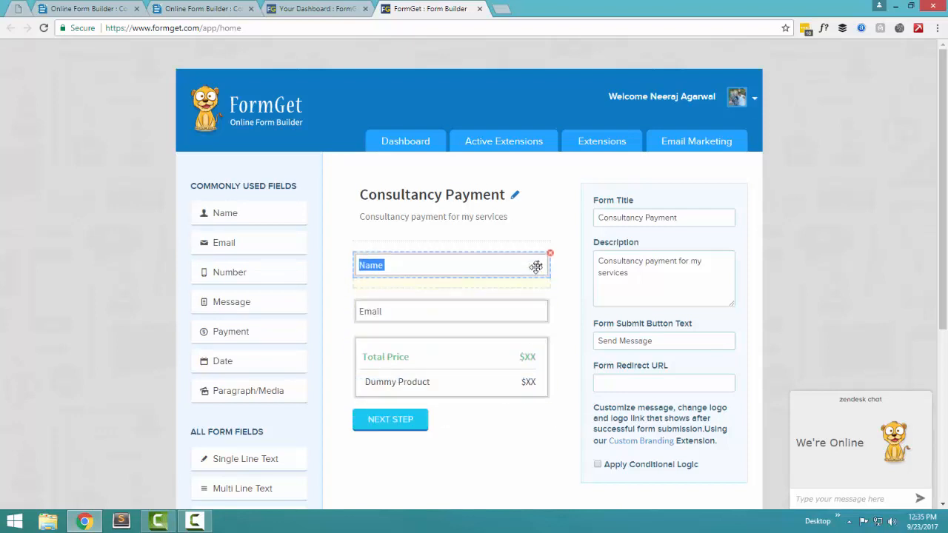
Step: Try several page backgrounds, then settle on the blossom photo
left_click(383, 431)
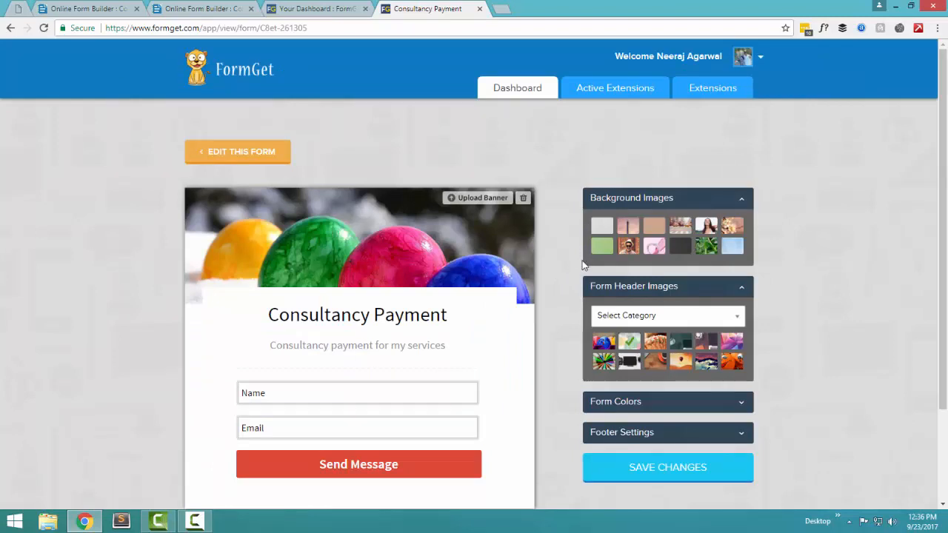
left_click(628, 248)
left_click(610, 253)
left_click(599, 251)
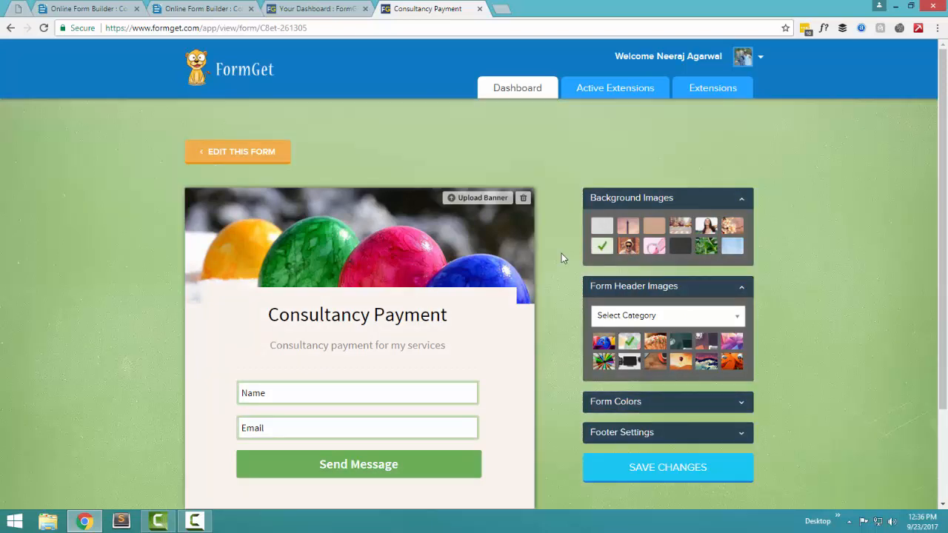
left_click(707, 247)
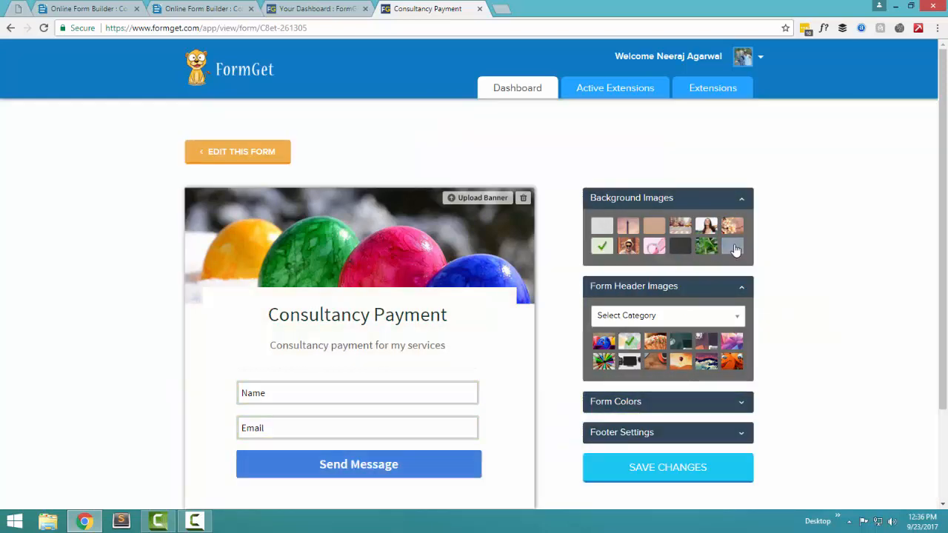
left_click(731, 225)
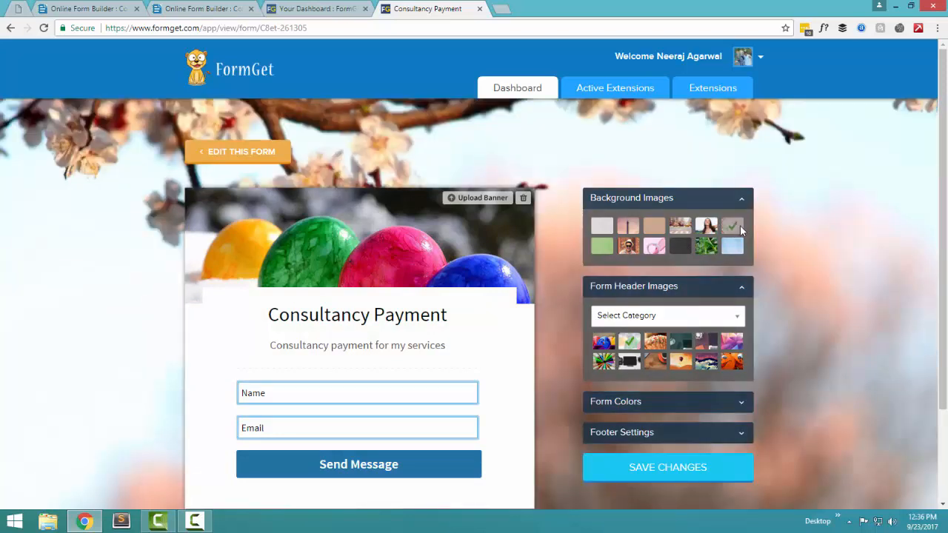
Step: Use the sunglasses photo from the Fashion category as the form header
left_click(664, 320)
left_click(627, 433)
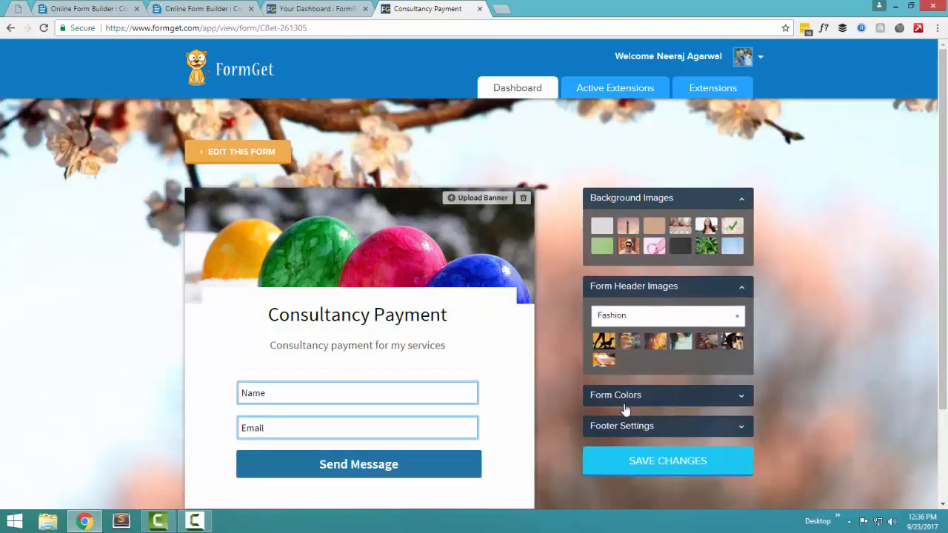
left_click(629, 343)
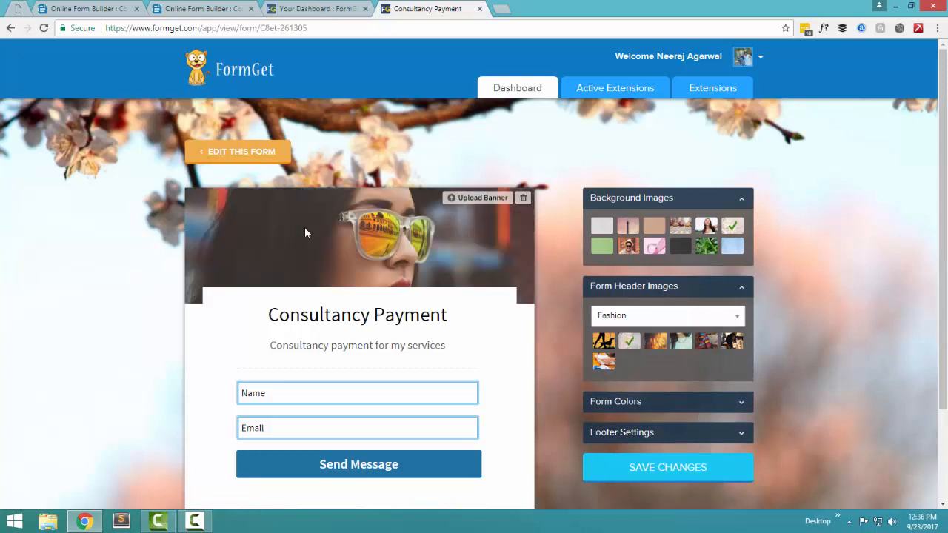
Step: Expand the form colour options and check the Custom Font list without changing the font
left_click(650, 403)
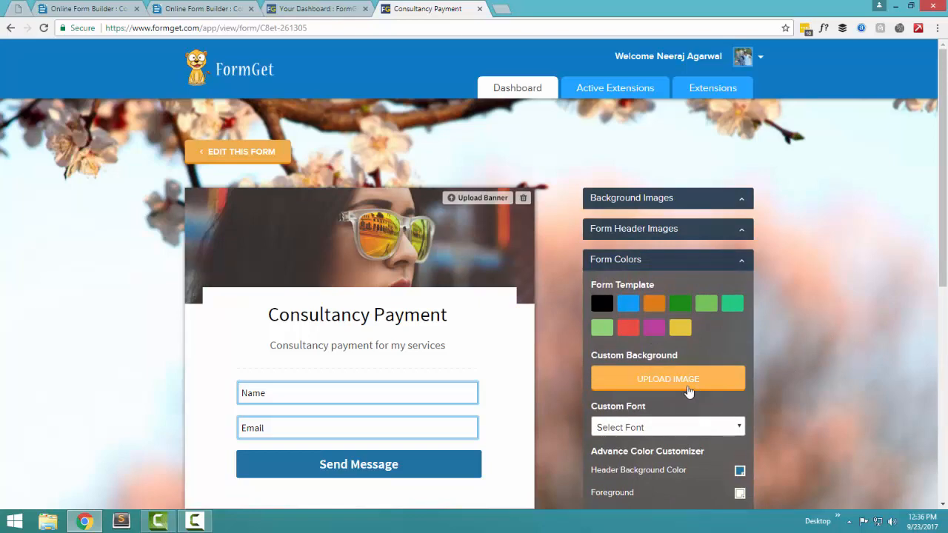
scroll(688, 393, "down", 1)
scroll(685, 333, "down", 4)
scroll(679, 271, "up", 3)
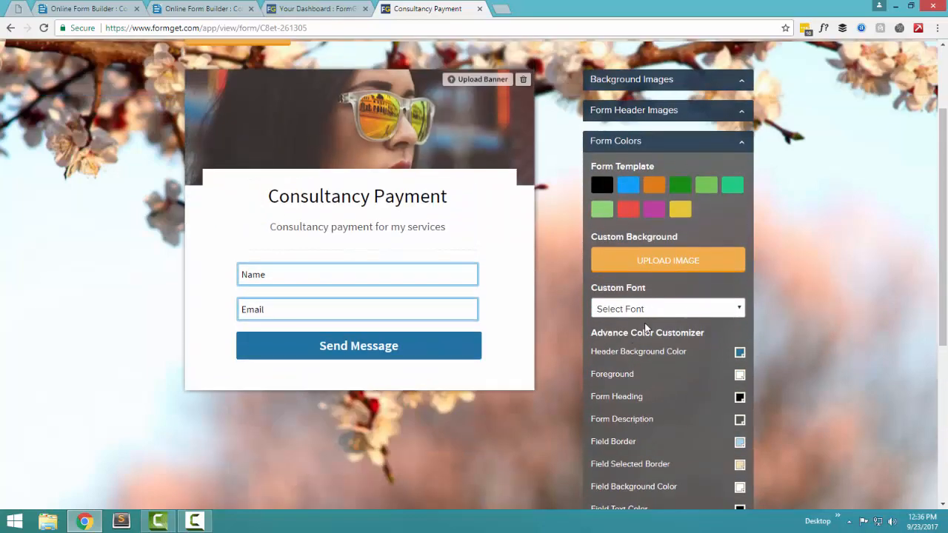
left_click(655, 309)
left_click(655, 310)
scroll(876, 296, "down", 4)
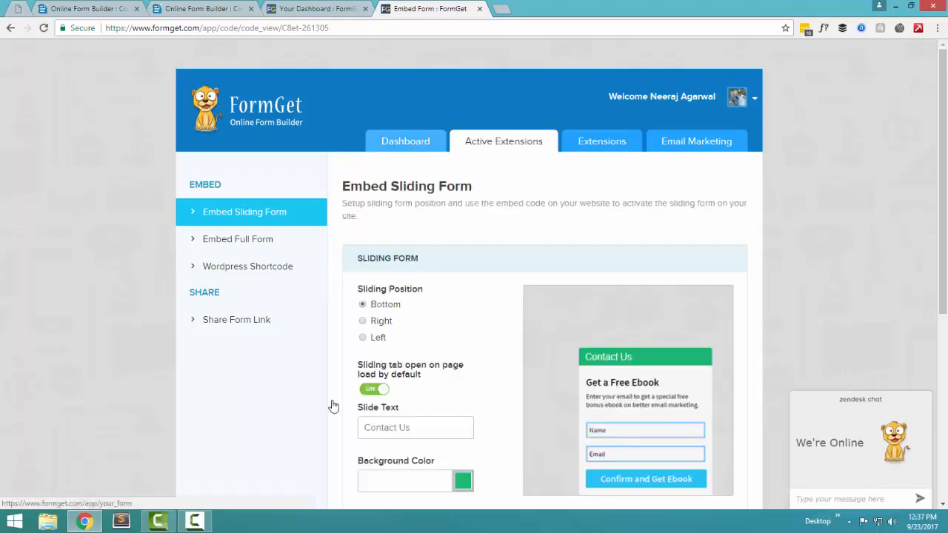
Step: Leave the embed code settings and return to the forms dashboard
scroll(275, 446, "down", 2)
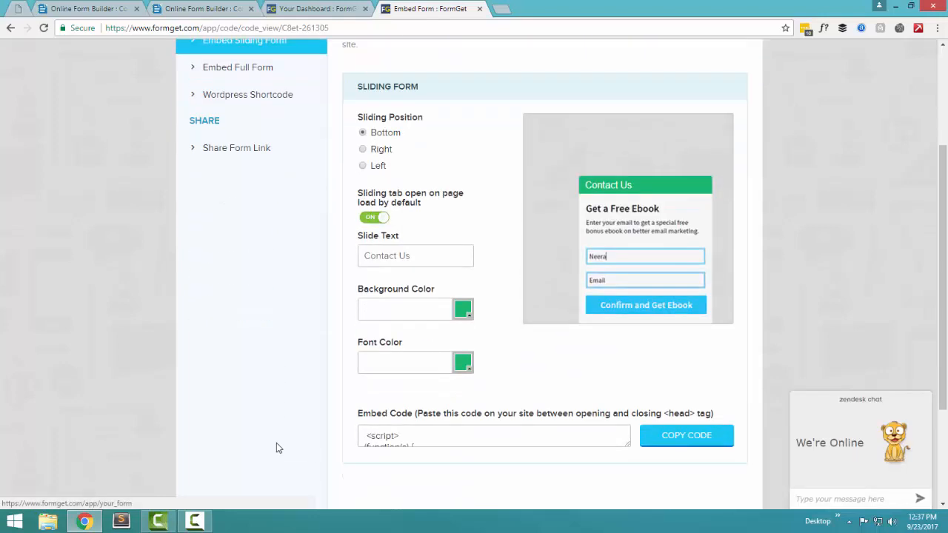
left_click(371, 432)
left_click(289, 372)
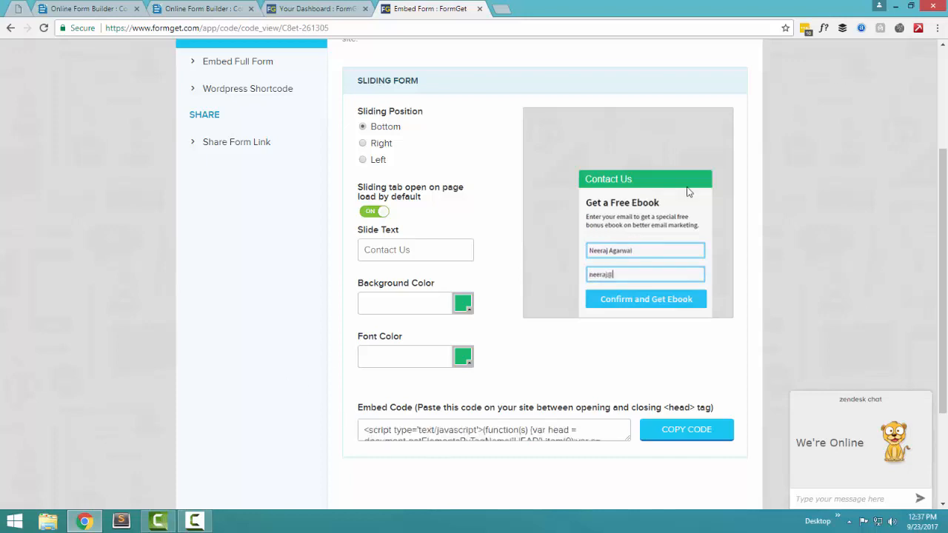
scroll(615, 280, "up", 2)
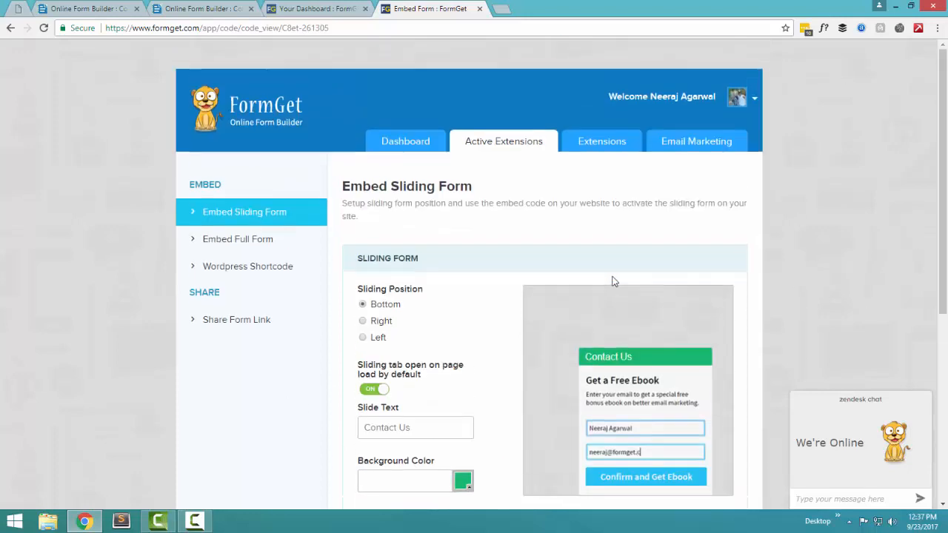
left_click(409, 147)
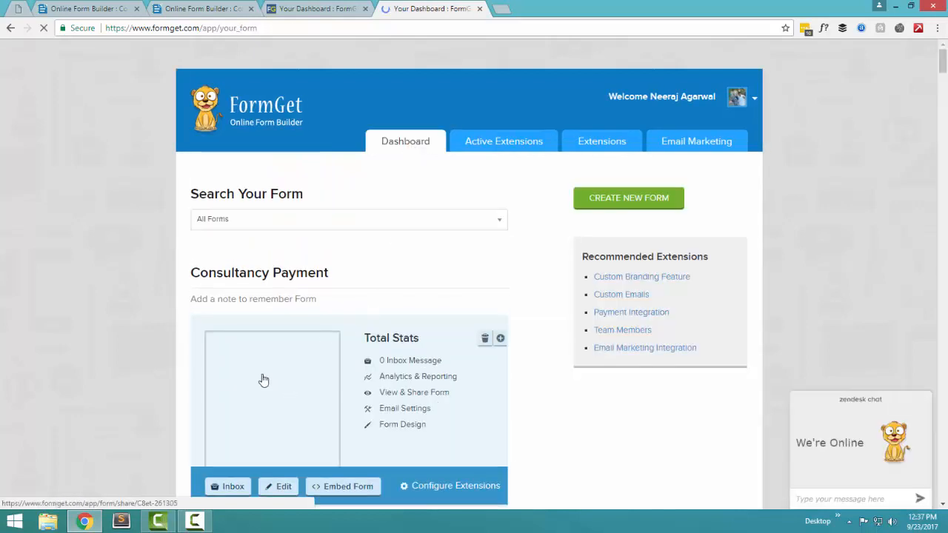
Step: Open the Consultancy Payment form's share page and copy its URL
left_click(263, 380)
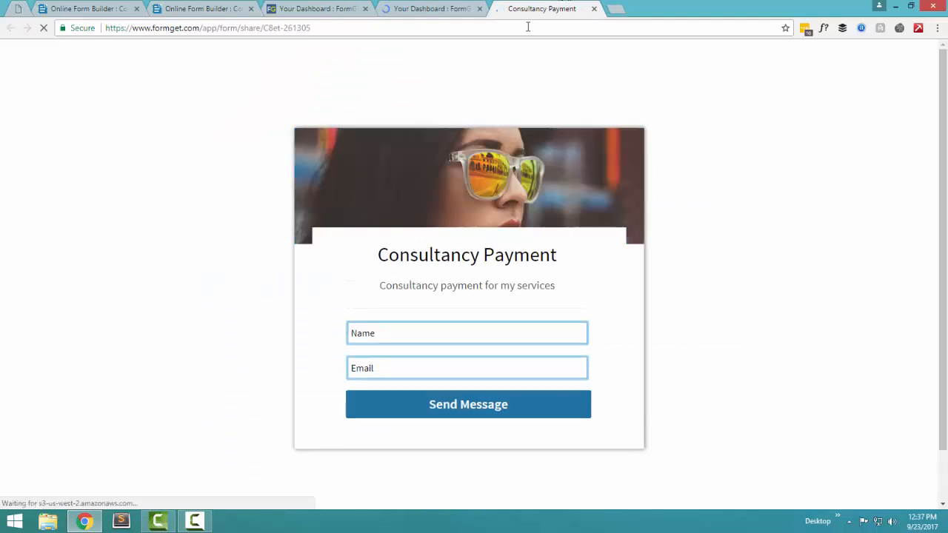
right_click(215, 27)
left_click(249, 72)
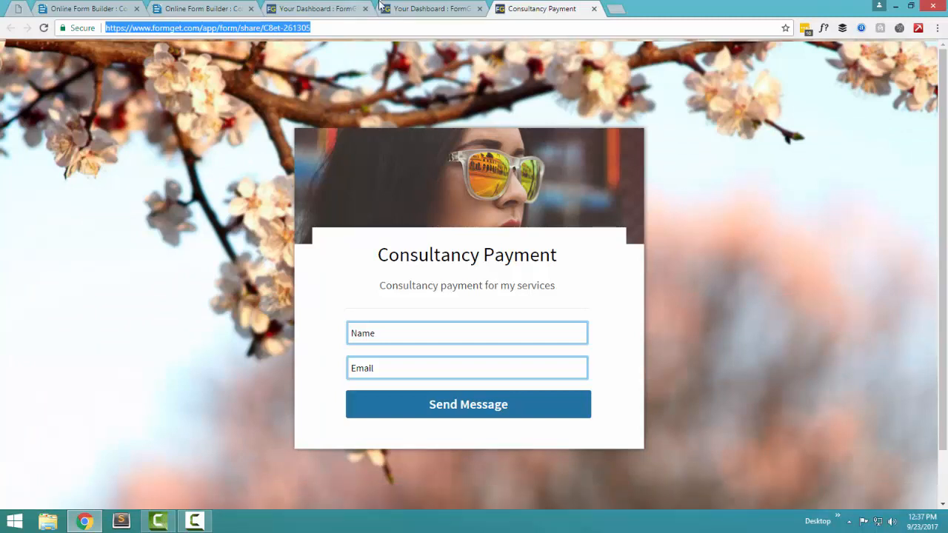
Step: Back on the dashboard, open the example payment form's share page
left_click(444, 9)
scroll(191, 263, "down", 4)
scroll(191, 262, "up", 3)
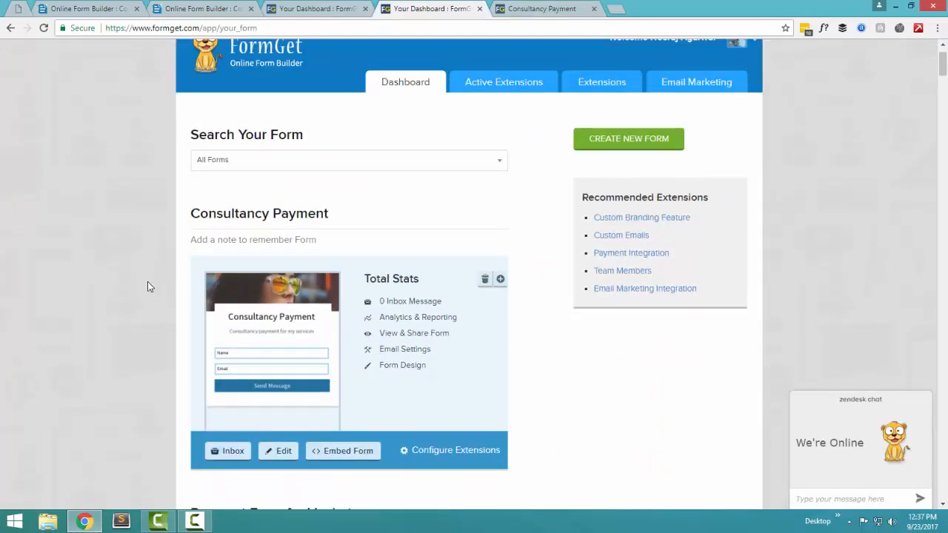
scroll(148, 282, "down", 1)
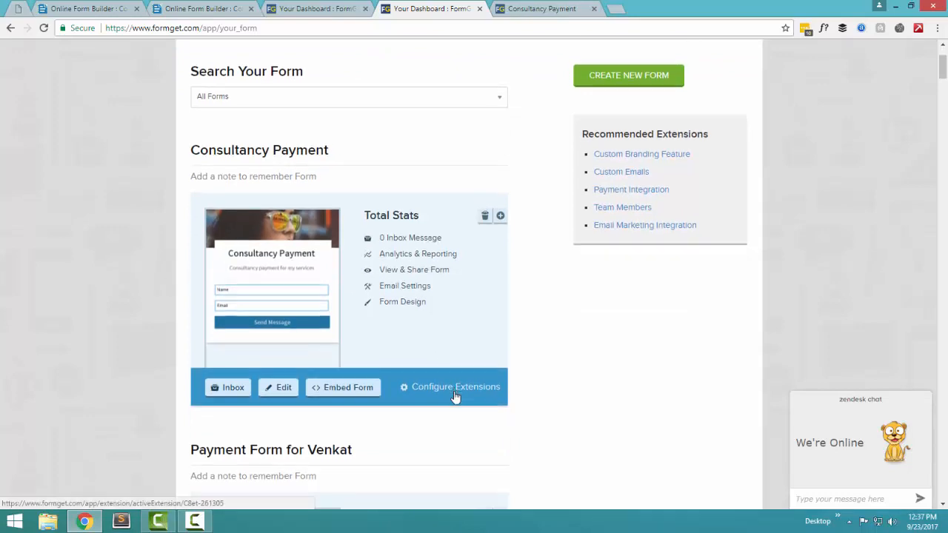
scroll(265, 374, "down", 3)
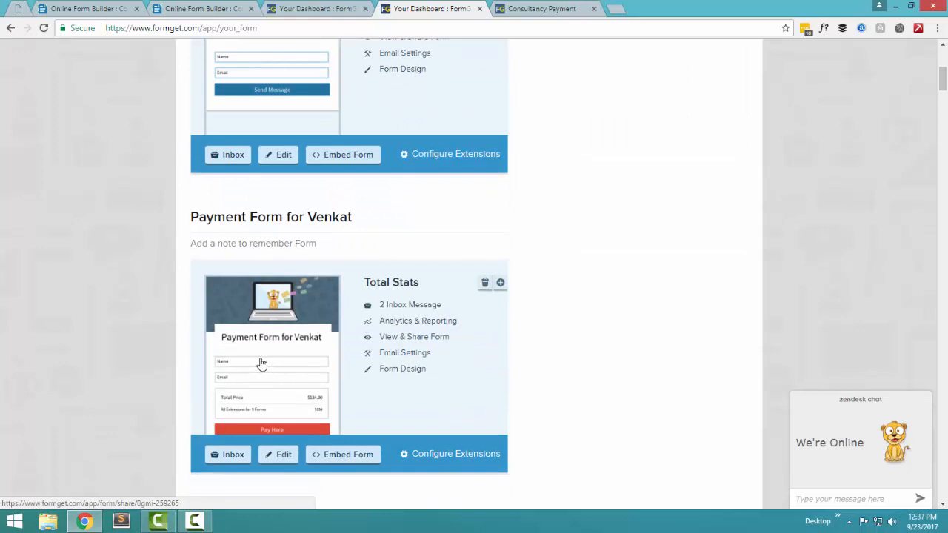
left_click(281, 349)
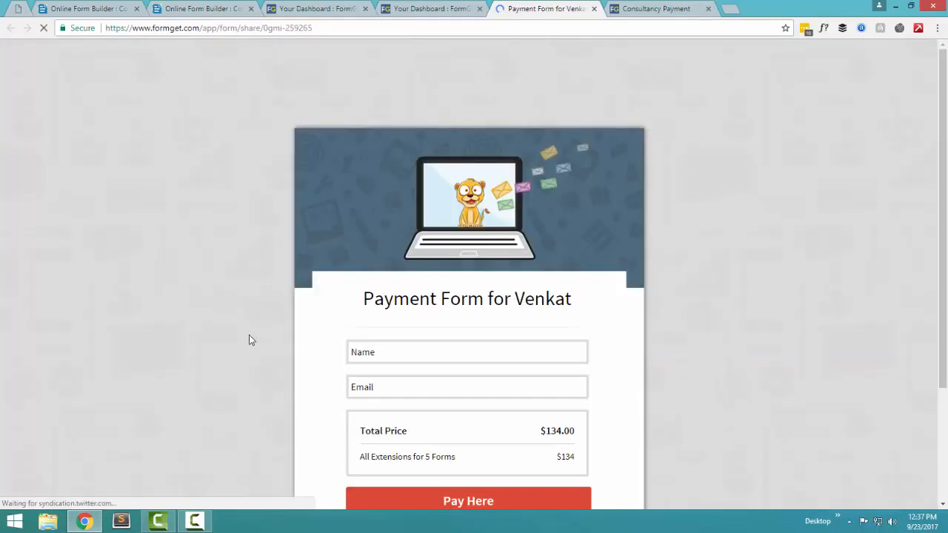
Step: Fill the payment form's Name and Email (saved suggestion) and submit with Pay Here
scroll(601, 315, "down", 2)
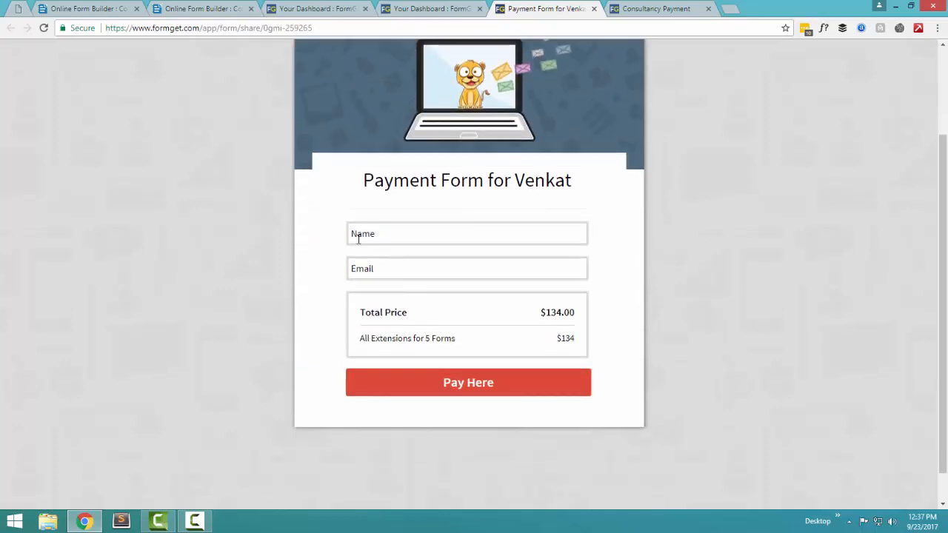
left_click(372, 240)
left_click(396, 267)
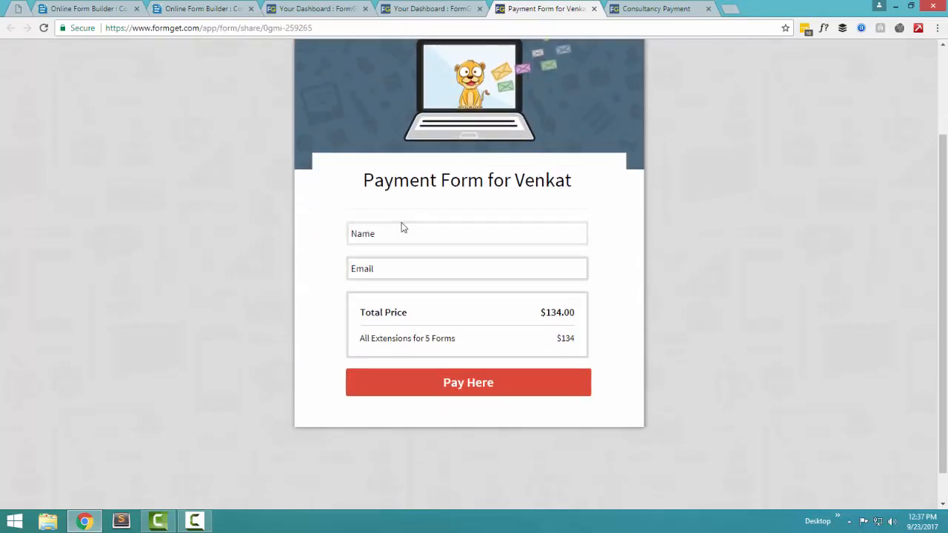
left_click(408, 233)
type("Neerah")
key("Tab")
type("nee")
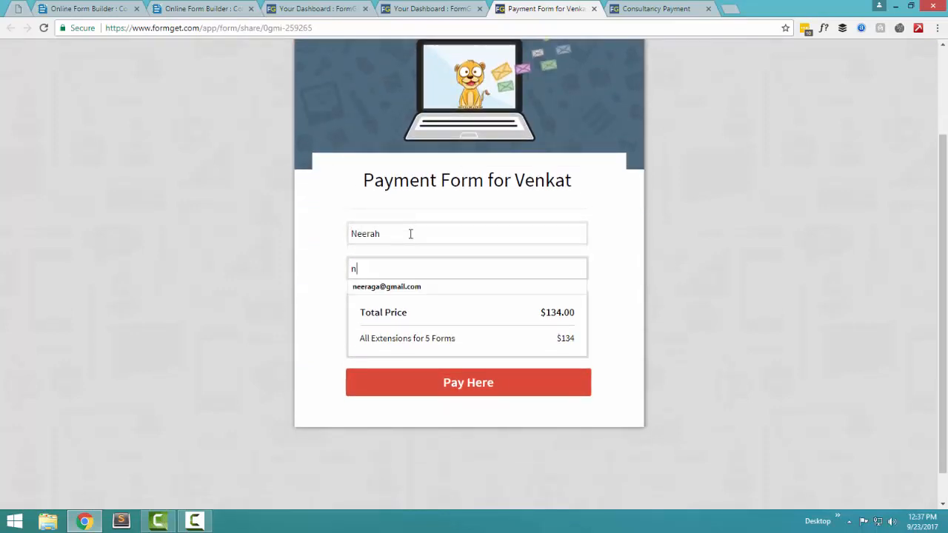
key("Down")
key("Return")
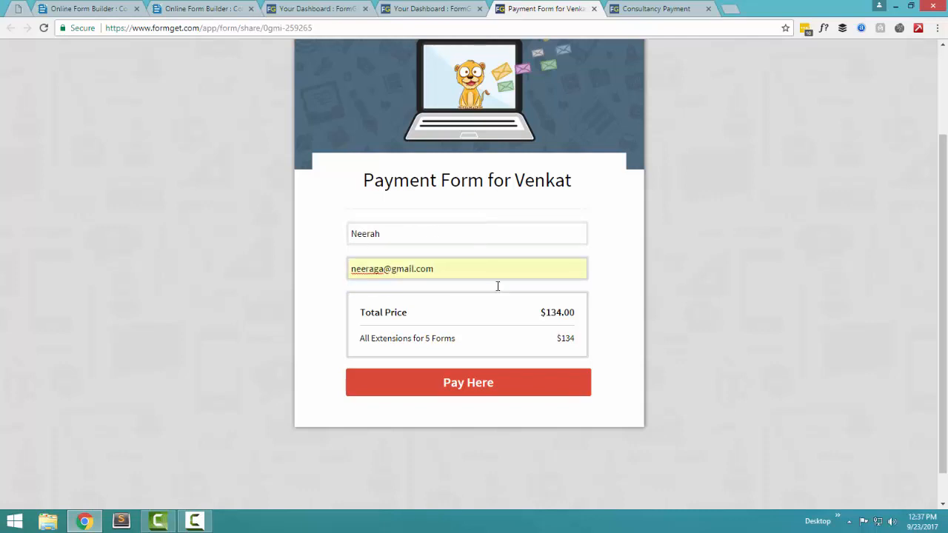
left_click(508, 386)
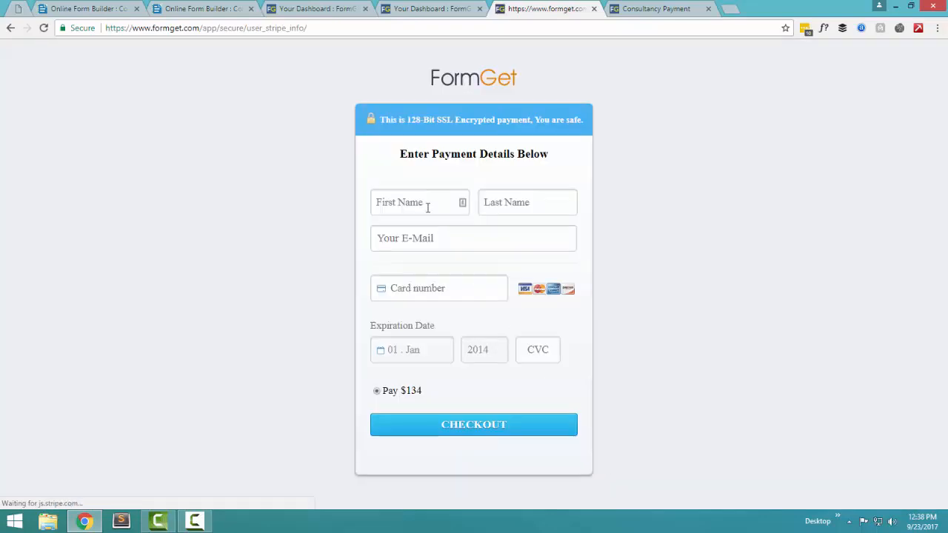
Step: Click through the card payment fields, leaving the expiry month at 01 Jan
left_click(426, 206)
left_click(548, 201)
left_click(482, 243)
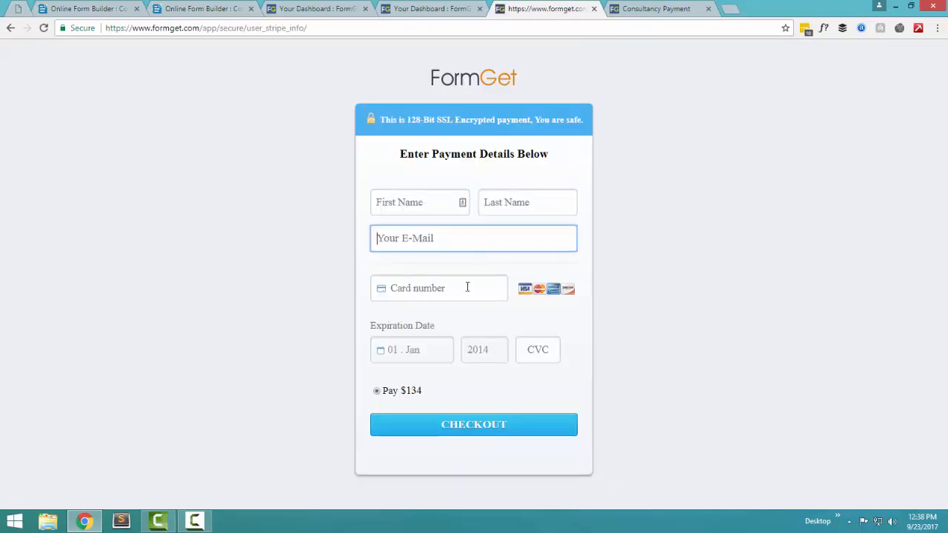
left_click(469, 286)
left_click(426, 357)
left_click(427, 357)
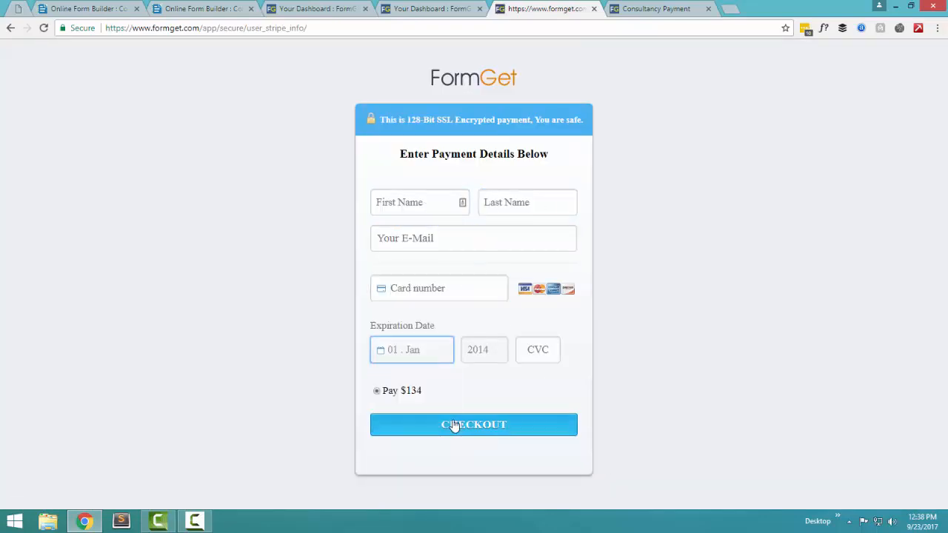
left_click(436, 9)
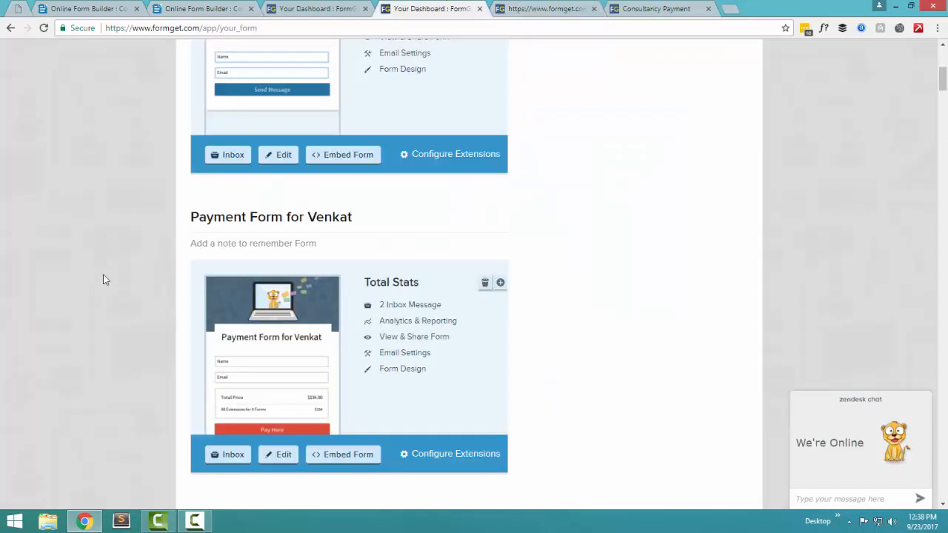
Step: Open the Apply for Freelance Work share page and close the Consultancy Payment tab
scroll(103, 307, "down", 4)
scroll(103, 309, "up", 2)
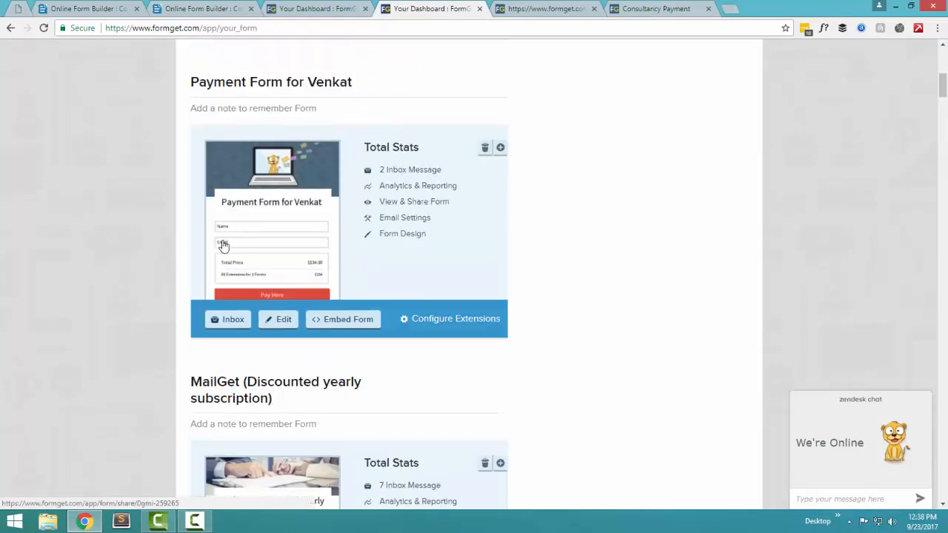
scroll(83, 279, "down", 4)
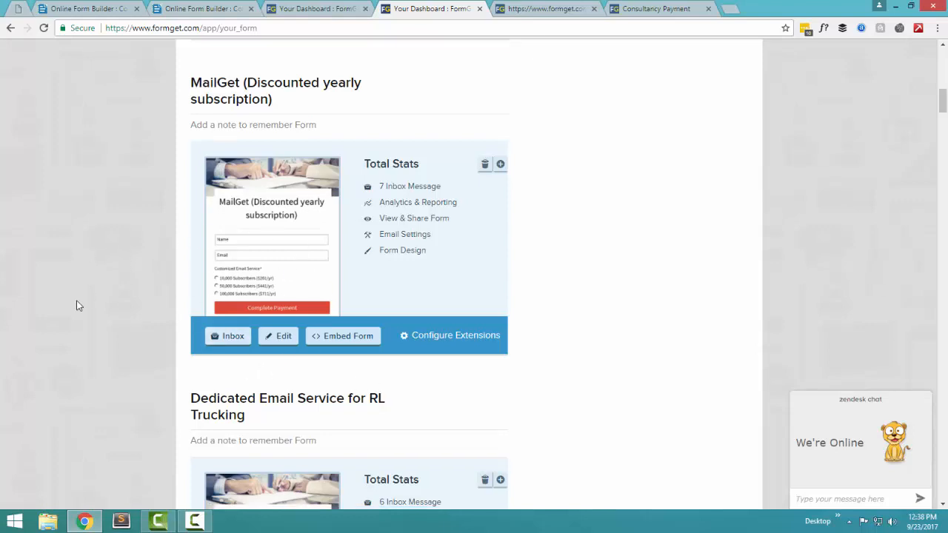
scroll(76, 306, "down", 11)
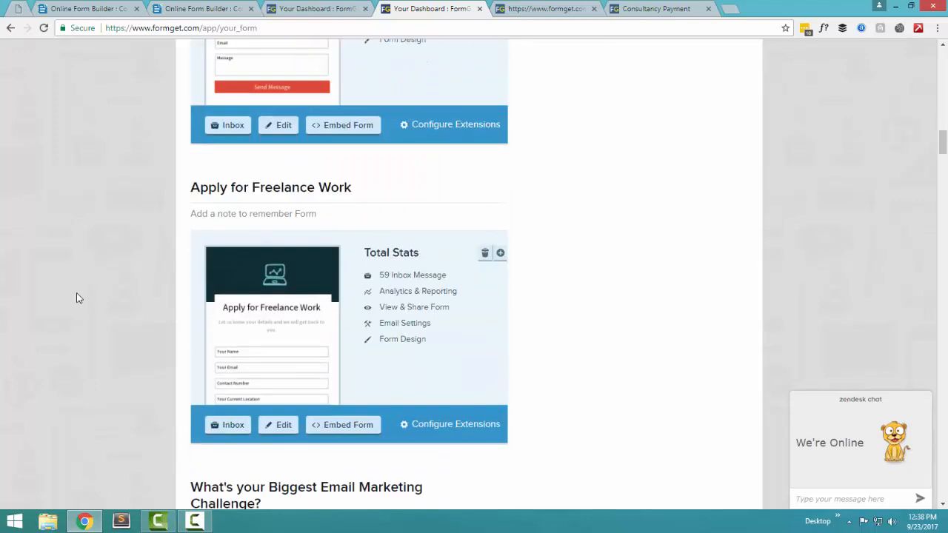
left_click(232, 298)
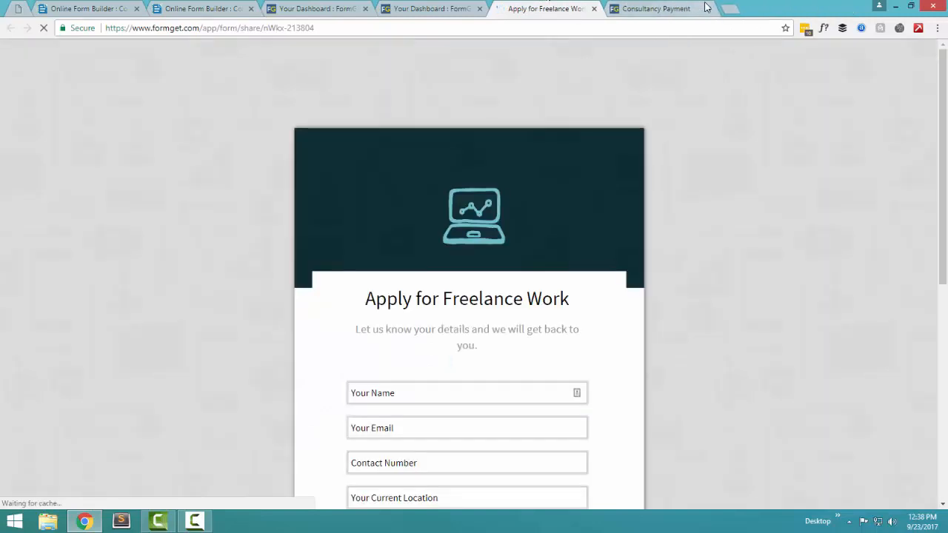
left_click(706, 6)
Step: Browse the freelance form, then return to the dashboard's forms list
scroll(715, 216, "down", 3)
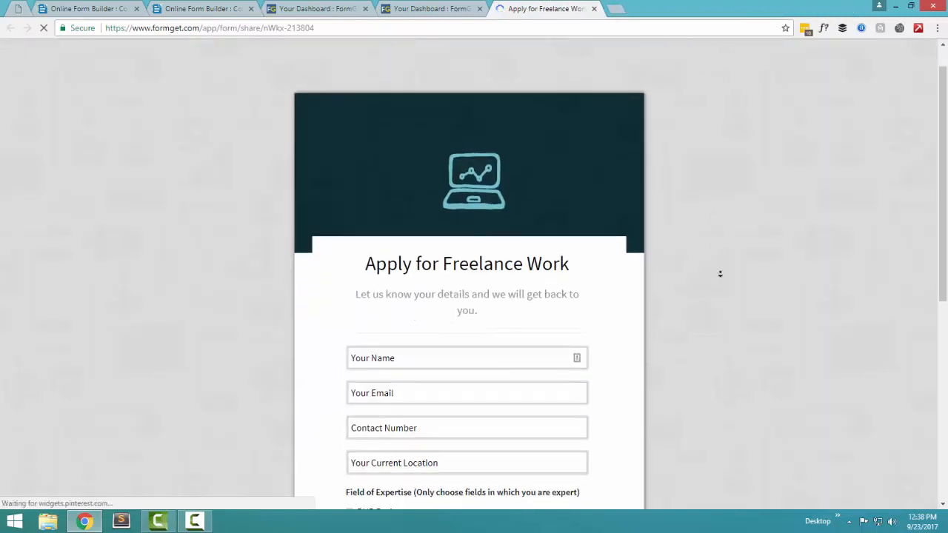
scroll(492, 244, "up", 2)
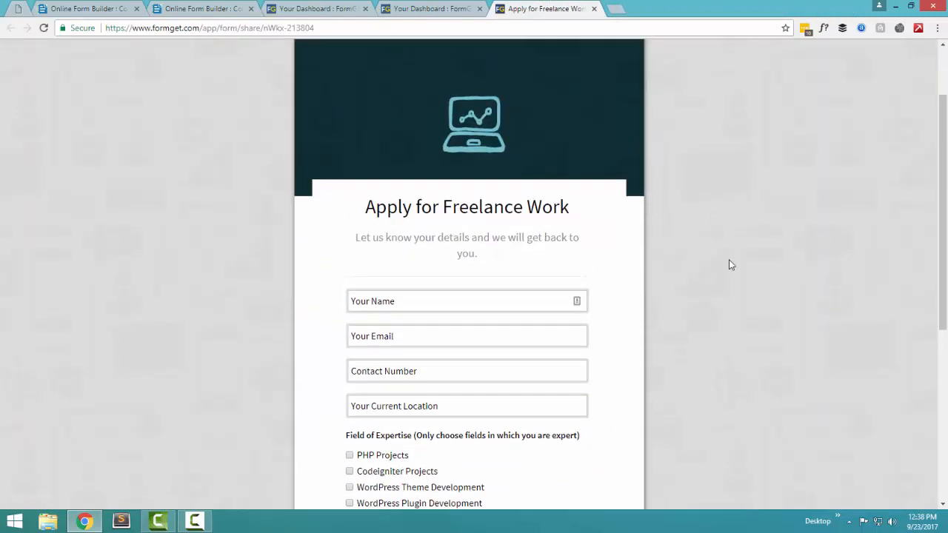
scroll(781, 302, "down", 1)
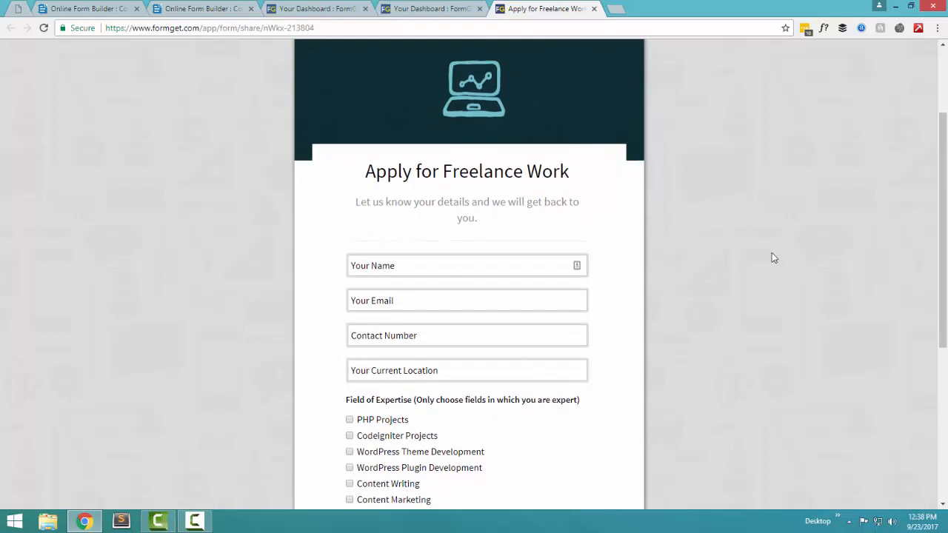
middle_click(773, 291)
scroll(773, 299, "down", 2)
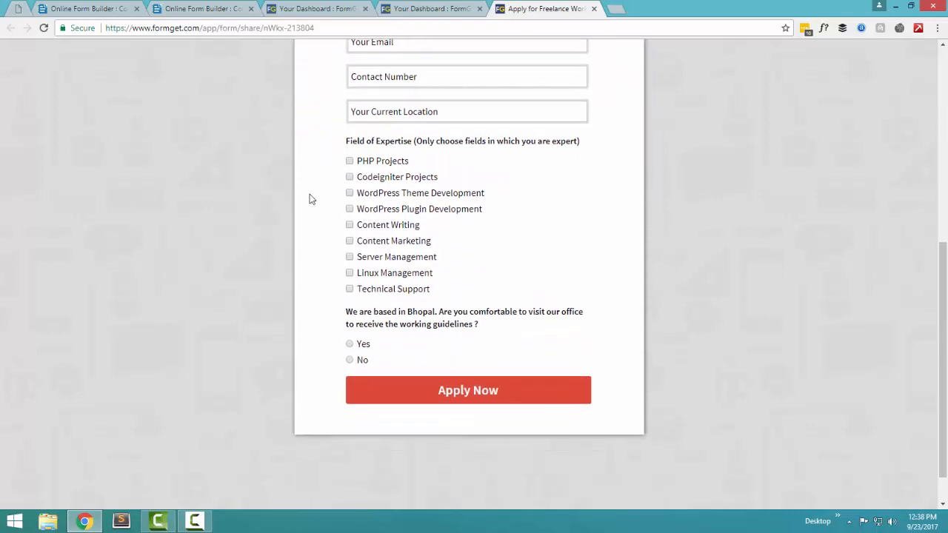
scroll(418, 171, "up", 5)
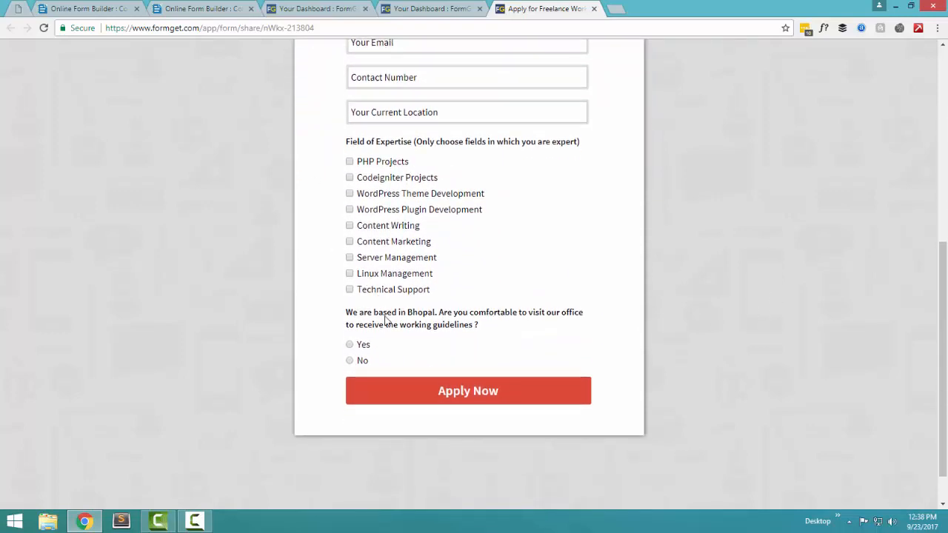
left_click(436, 10)
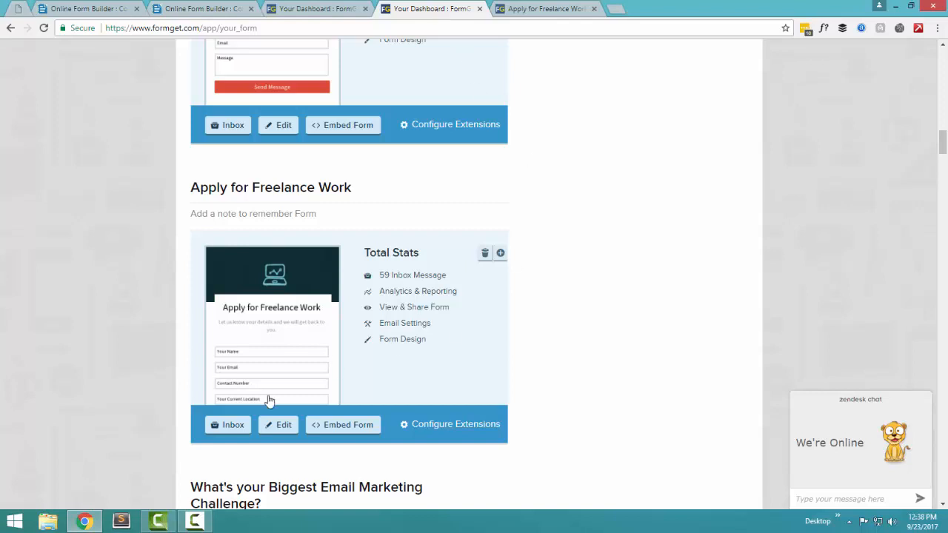
Step: Open the Apply for Freelance Work submissions inbox in a new tab
middle_click(225, 425)
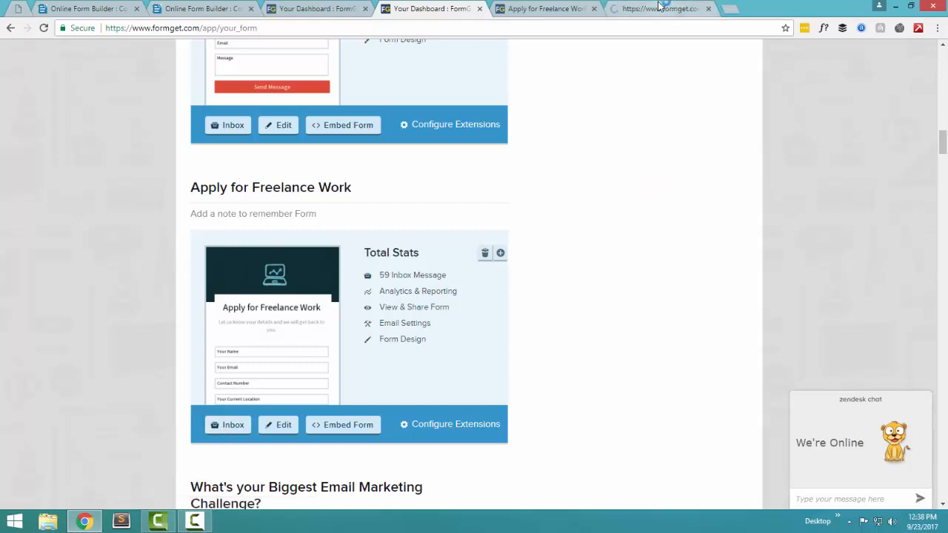
left_click_drag(656, 9, 548, 9)
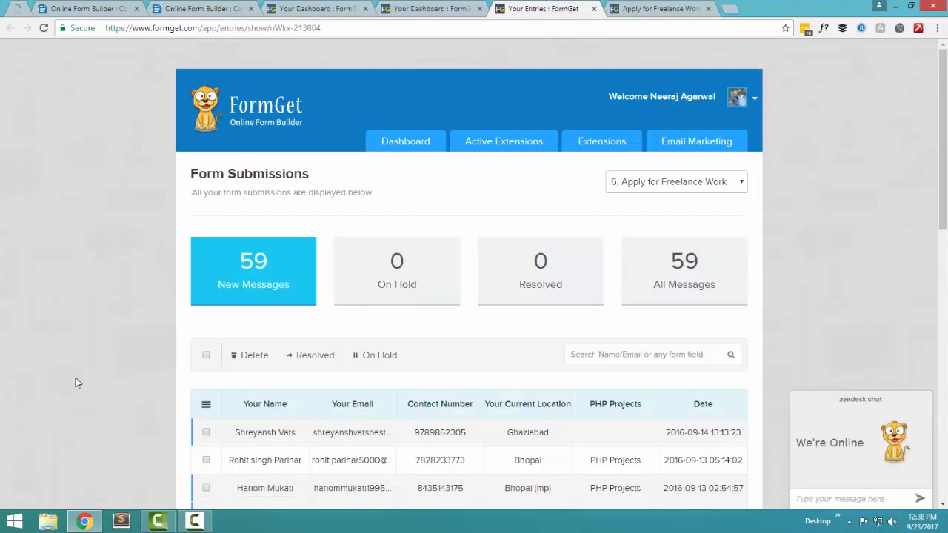
scroll(115, 322, "down", 3)
scroll(115, 321, "down", 5)
scroll(355, 218, "up", 7)
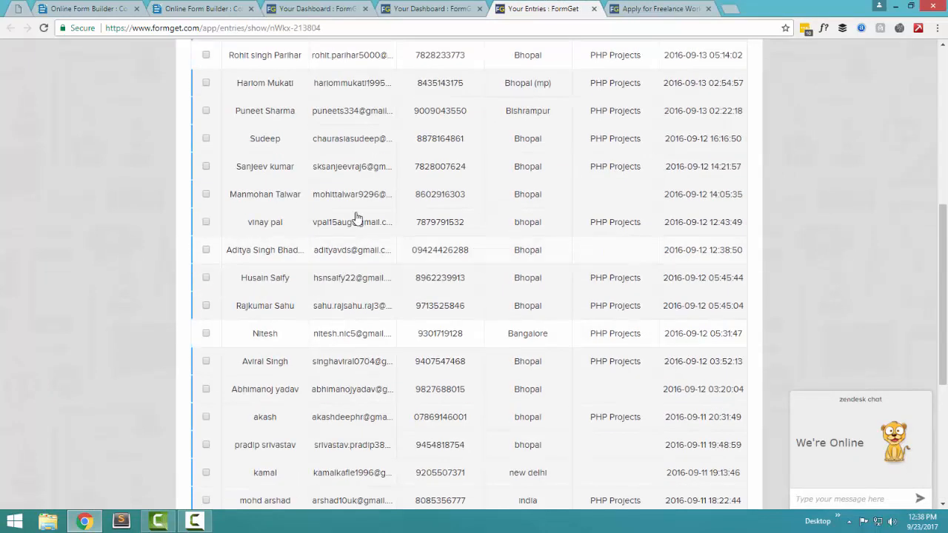
scroll(500, 334, "up", 1)
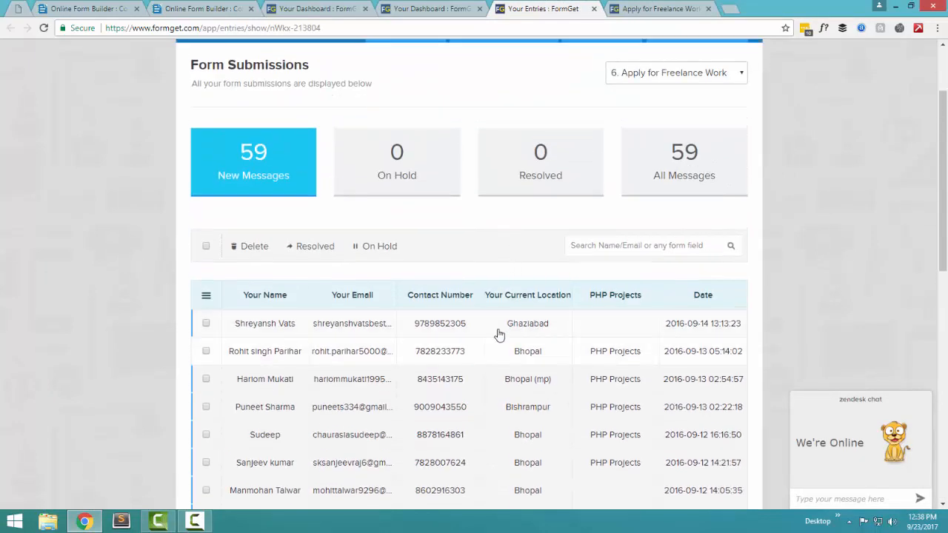
scroll(499, 311, "down", 1)
Step: Review the first submission's full entry details, then go back to the dashboard tab
left_click(498, 269)
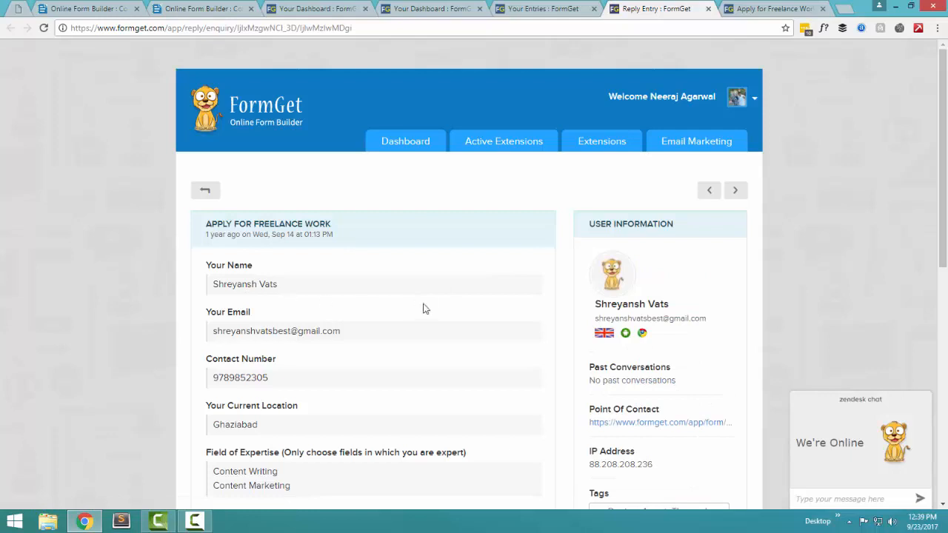
scroll(423, 332, "down", 2)
scroll(424, 334, "down", 1)
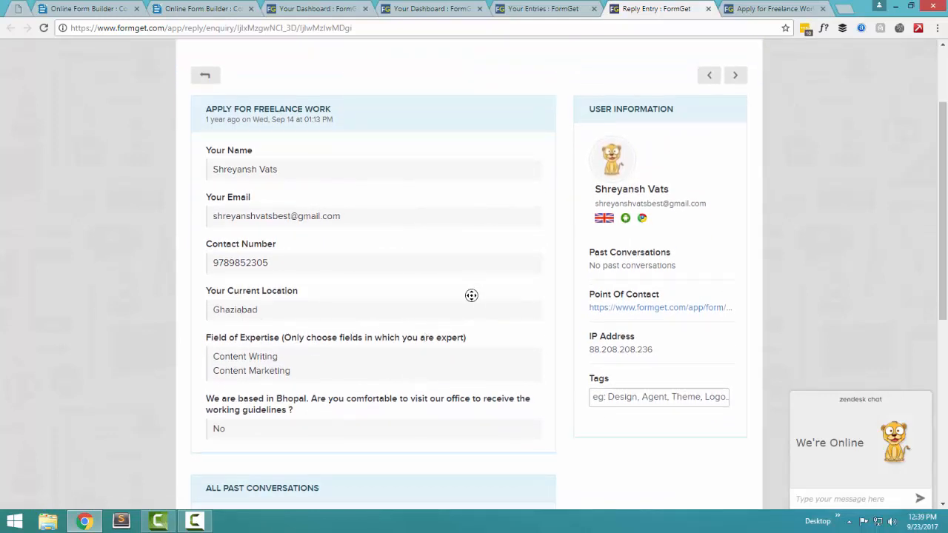
scroll(469, 311, "down", 3)
scroll(531, 313, "up", 5)
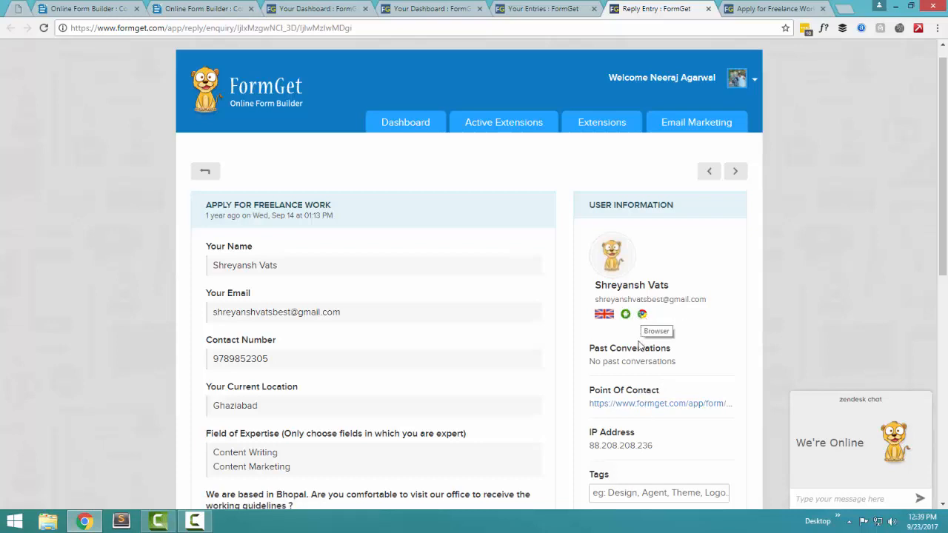
scroll(578, 370, "down", 3)
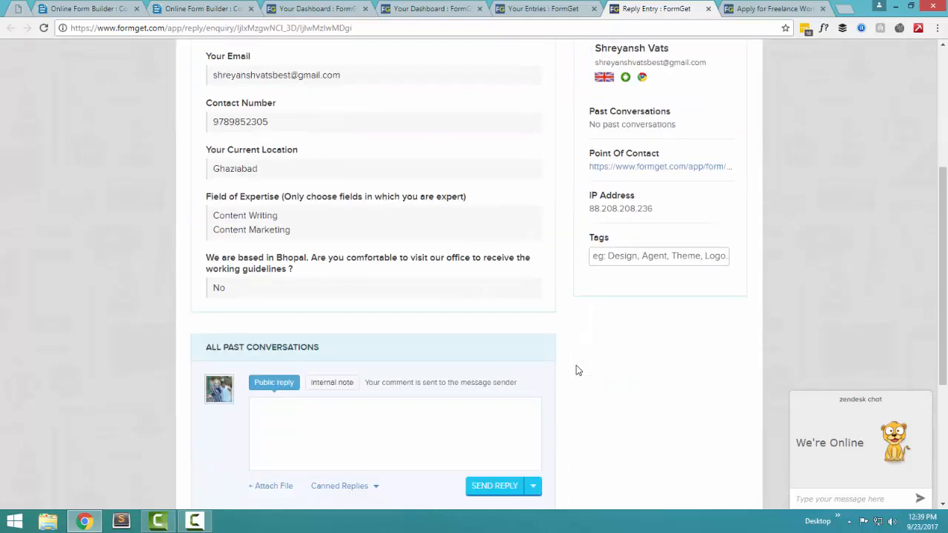
scroll(578, 370, "up", 5)
key("ctrl+shift+Tab")
key("ctrl+shift+Tab")
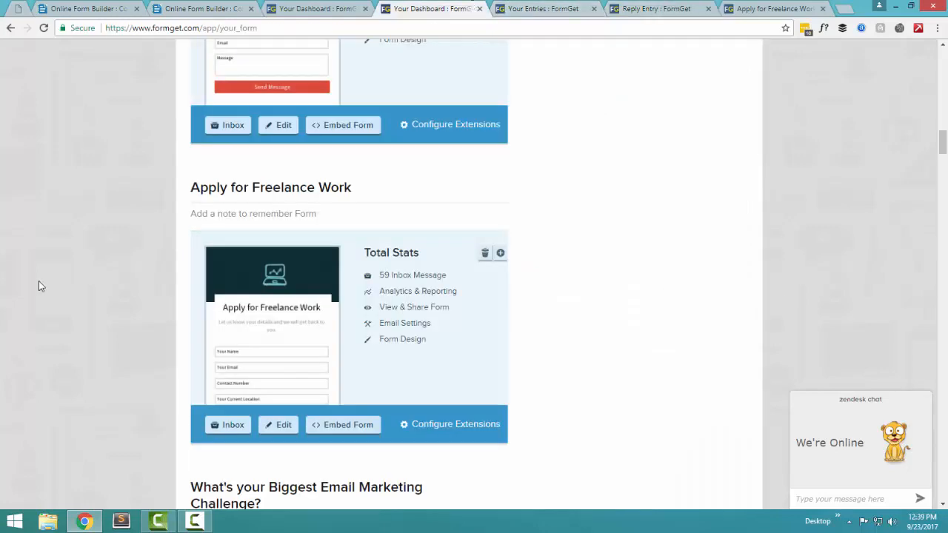
Step: Open the email marketing challenge form's share page and close the entry and Apply tabs
scroll(39, 281, "down", 3)
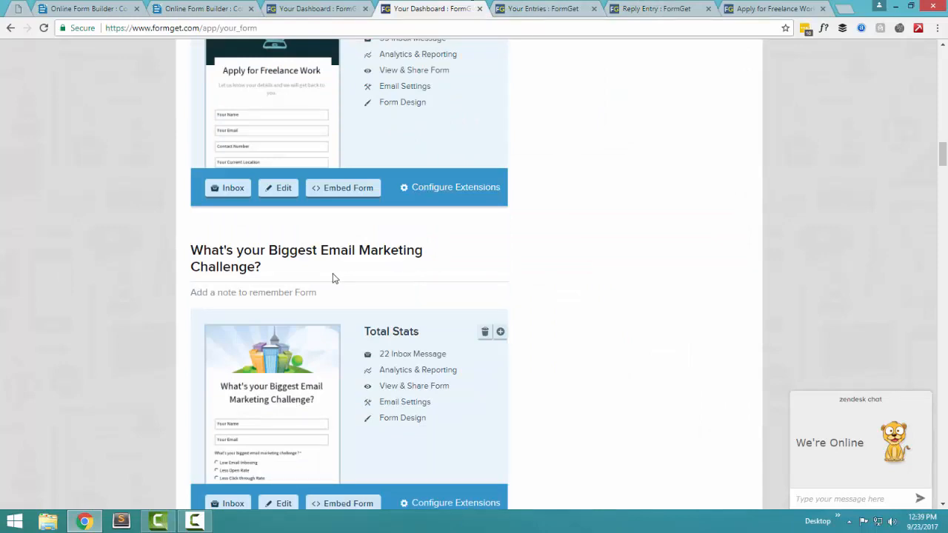
left_click(292, 382)
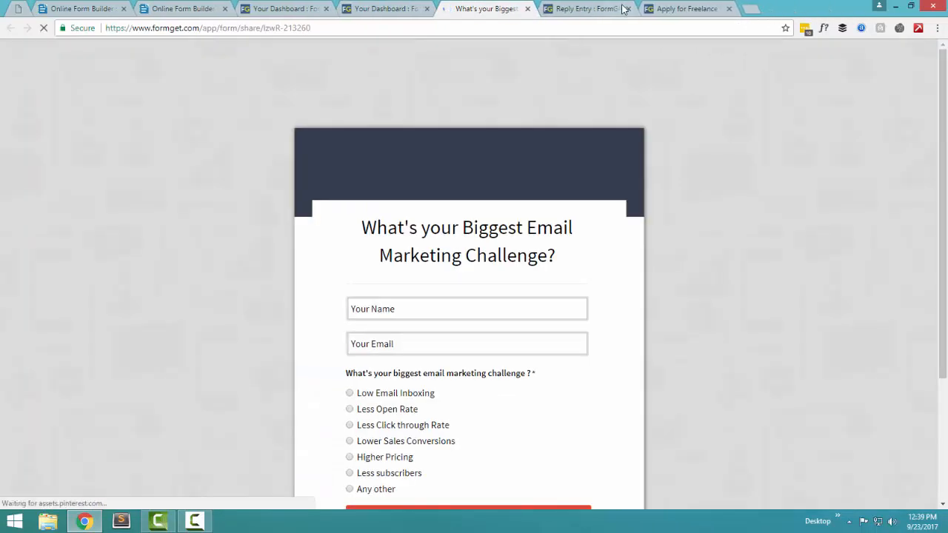
left_click(626, 8)
left_click(626, 8)
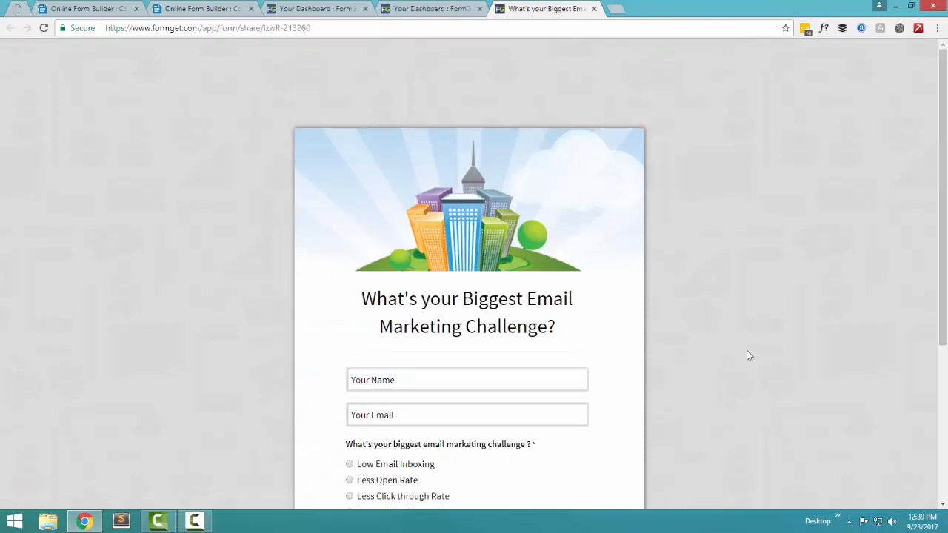
scroll(747, 354, "down", 3)
scroll(746, 355, "up", 1)
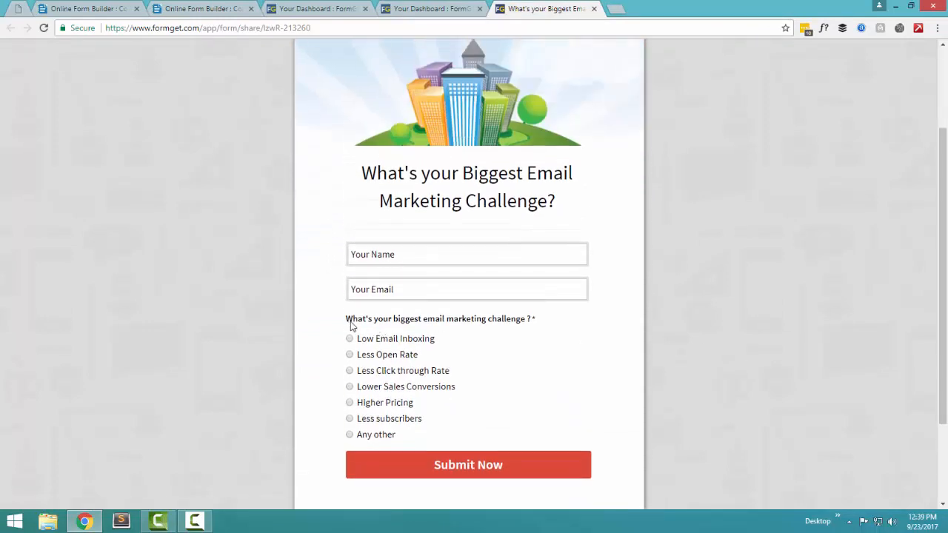
Step: Try the answers Low Email Inboxing, Less Open Rate, Less Click through Rate and Lower Sales Conversions
left_click(392, 340)
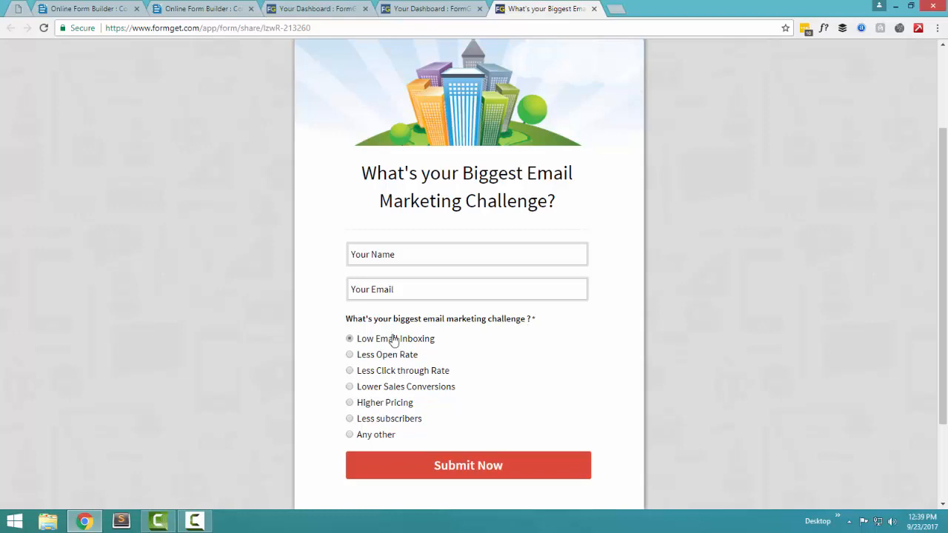
scroll(134, 371, "down", 2)
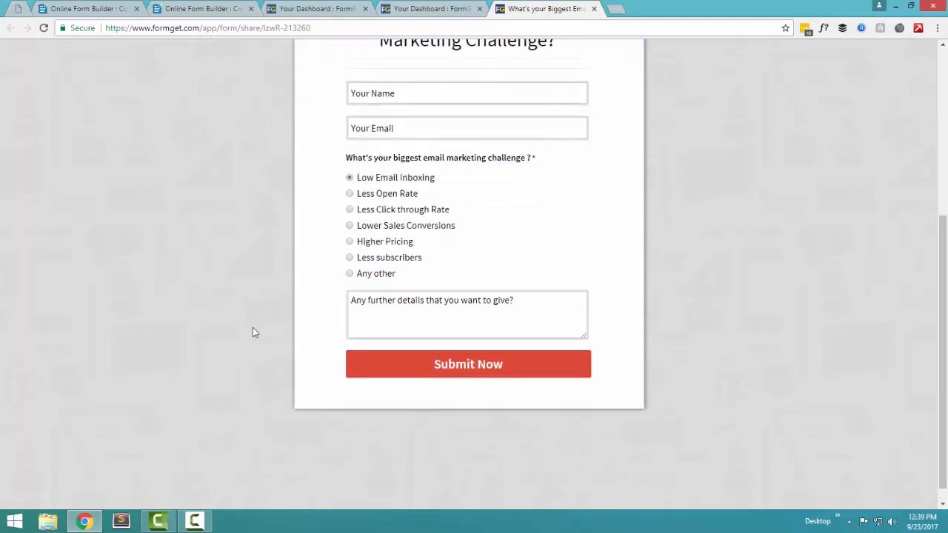
scroll(252, 327, "up", 1)
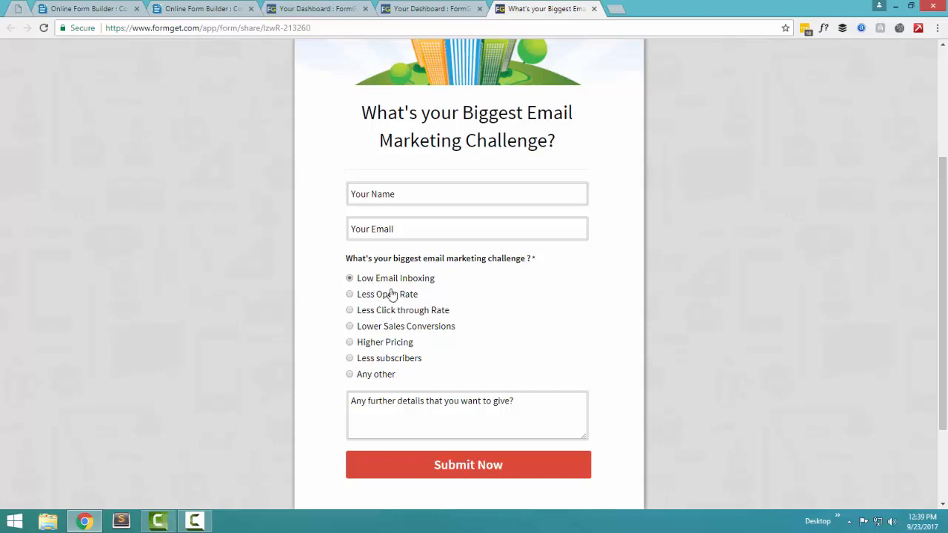
left_click(382, 296)
left_click(383, 311)
left_click(386, 328)
scroll(400, 130, "up", 1)
left_click(430, 8)
scroll(185, 469, "down", 7)
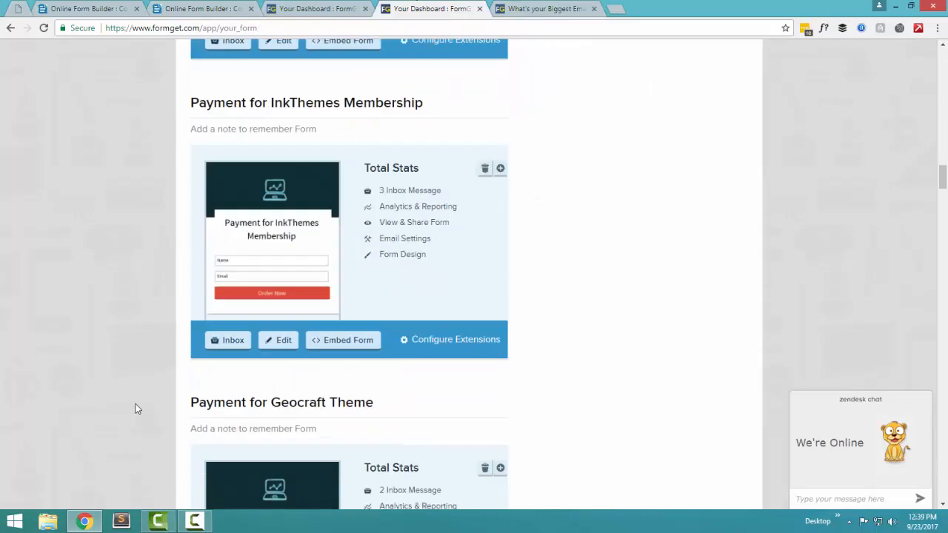
Step: Scroll the dashboard back up to the Consultancy Payment form at the top
scroll(136, 371, "up", 1)
scroll(136, 360, "down", 8)
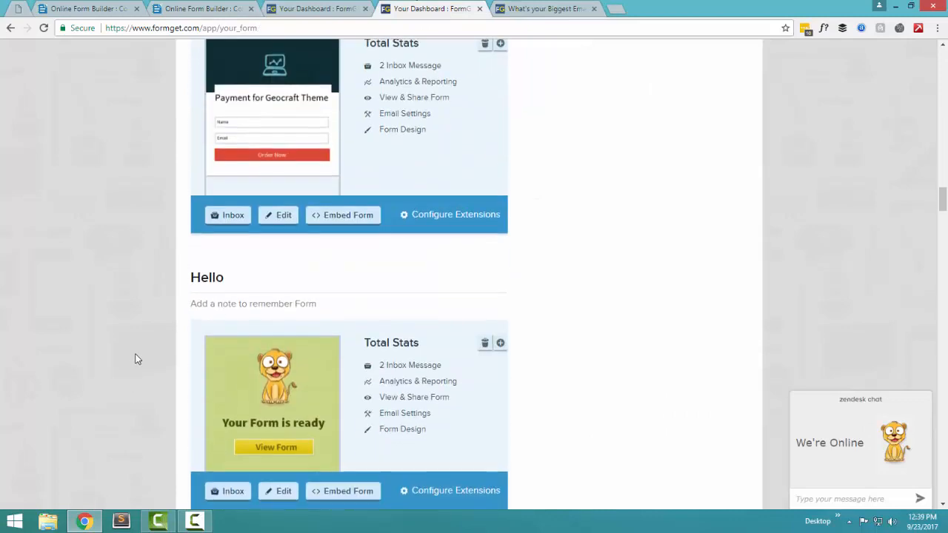
scroll(136, 359, "down", 3)
scroll(134, 355, "up", 17)
middle_click(135, 353)
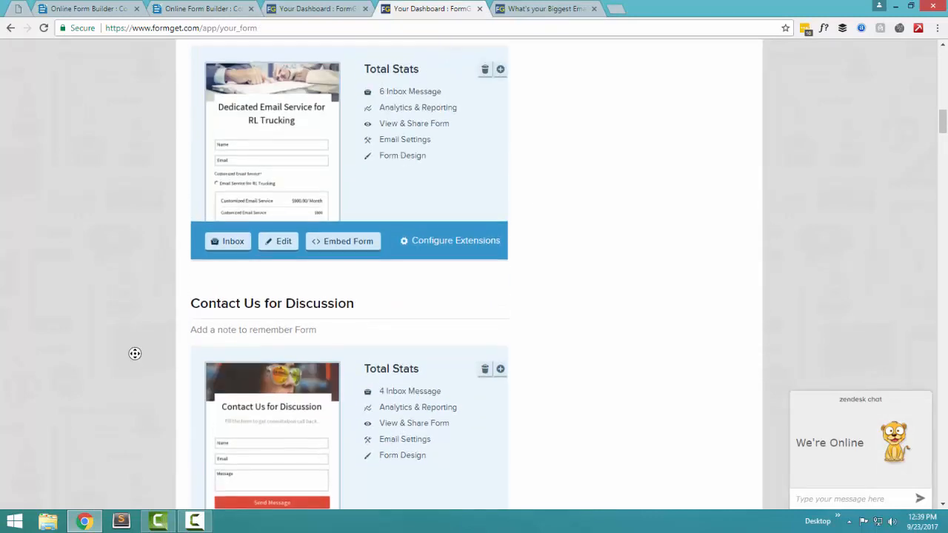
scroll(135, 355, "up", 3)
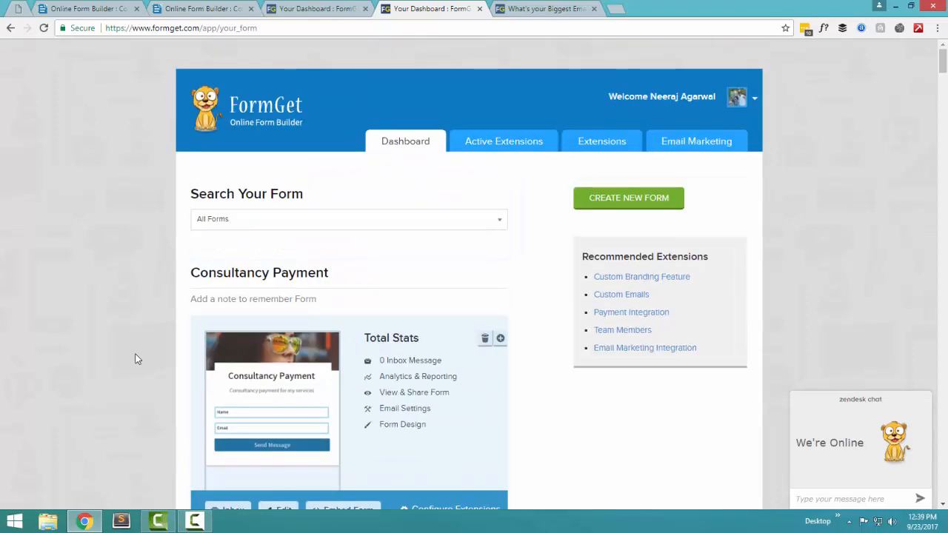